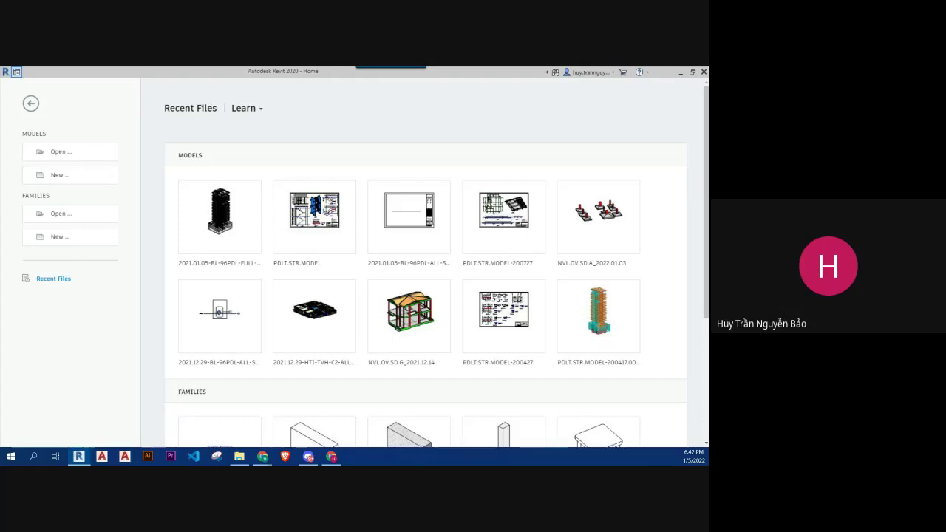
Open 2021.01.05-BL-96PDL-FULL-STR.rvt with Audit enabled, accepting the audit warning
key("alt+Tab")
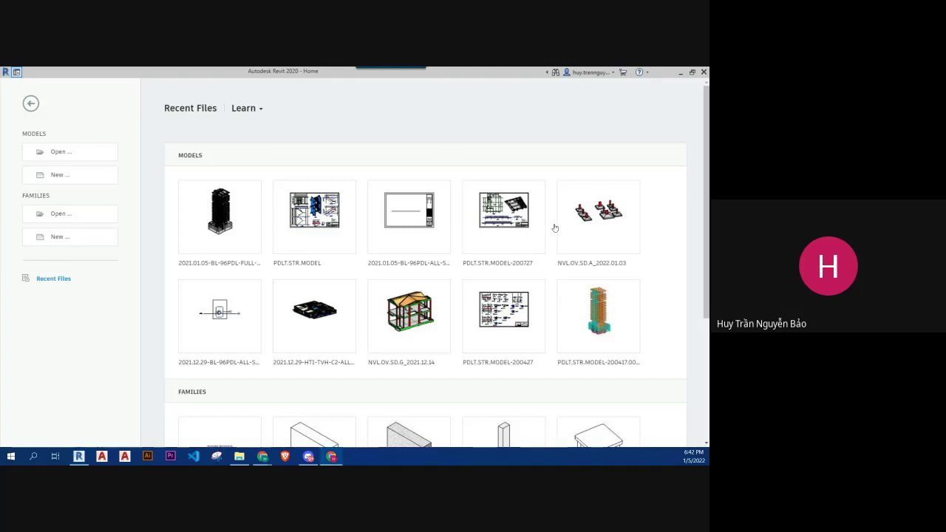
left_click(429, 133)
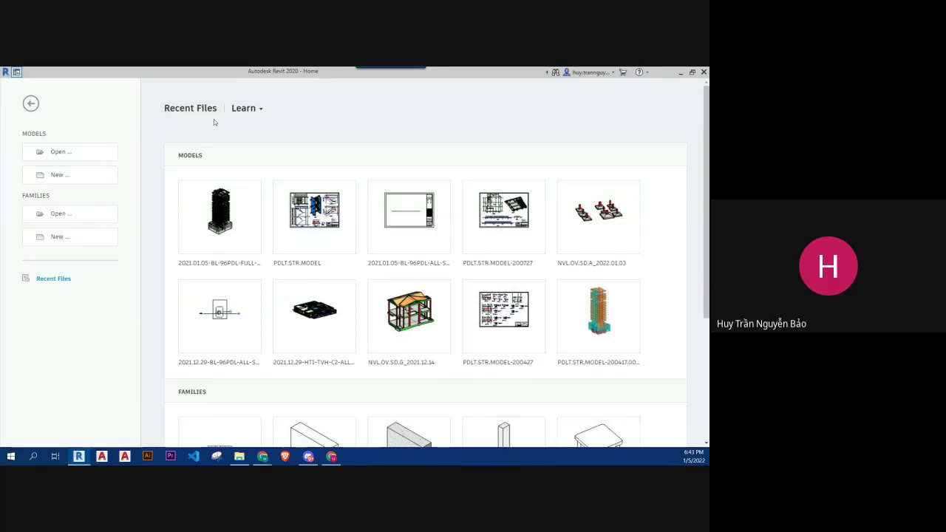
left_click(65, 152)
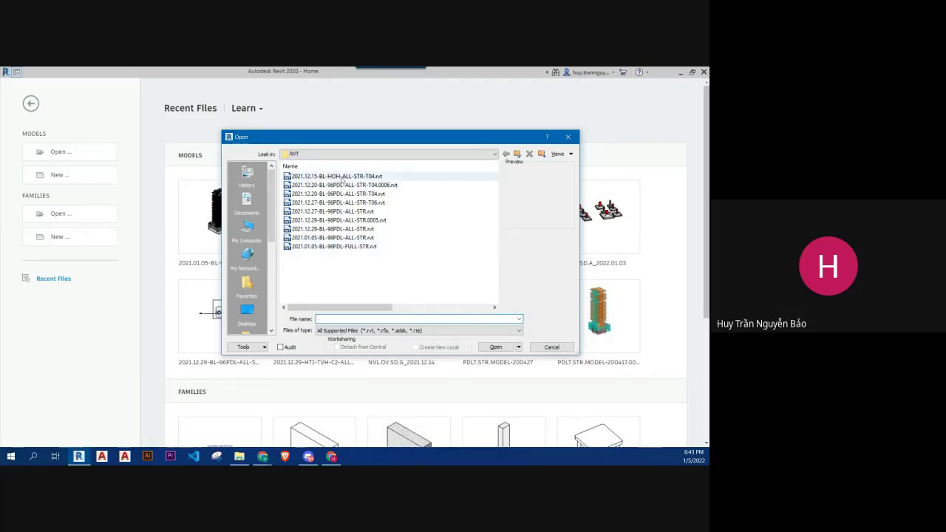
left_click(357, 248)
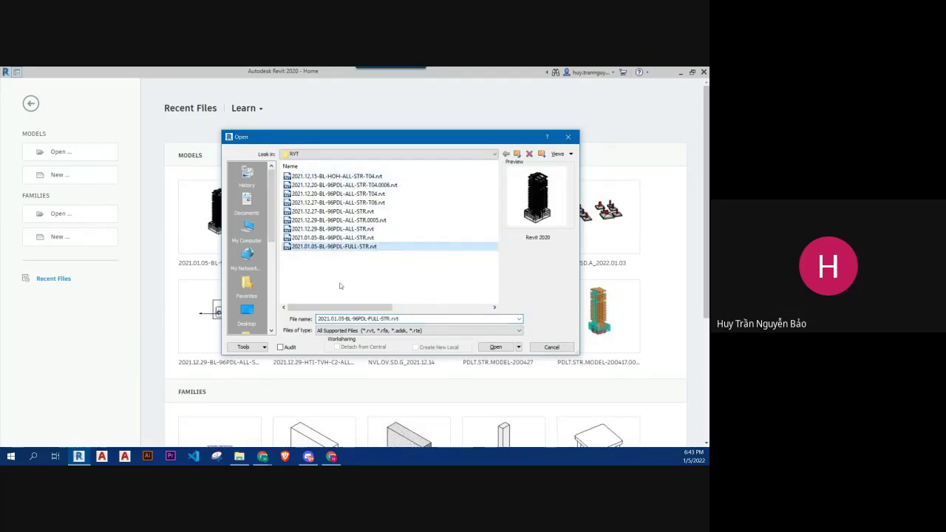
left_click(286, 348)
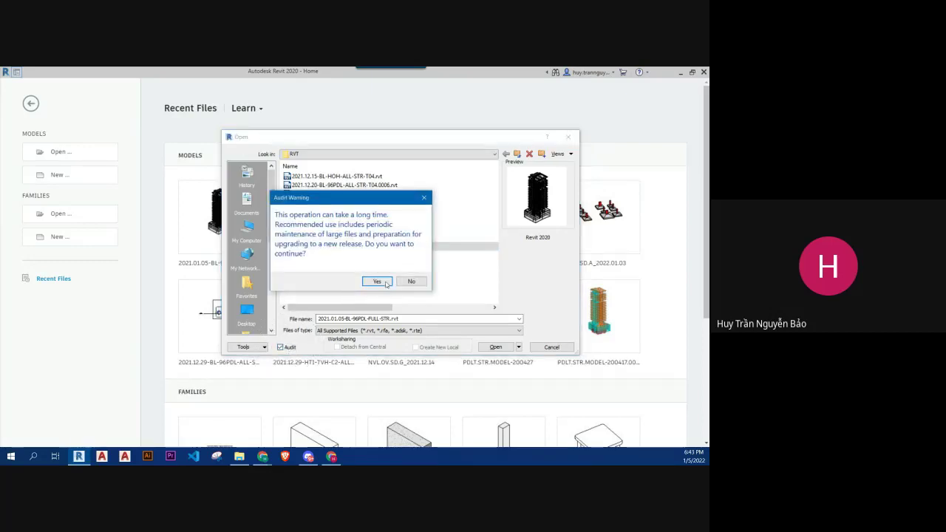
left_click(385, 283)
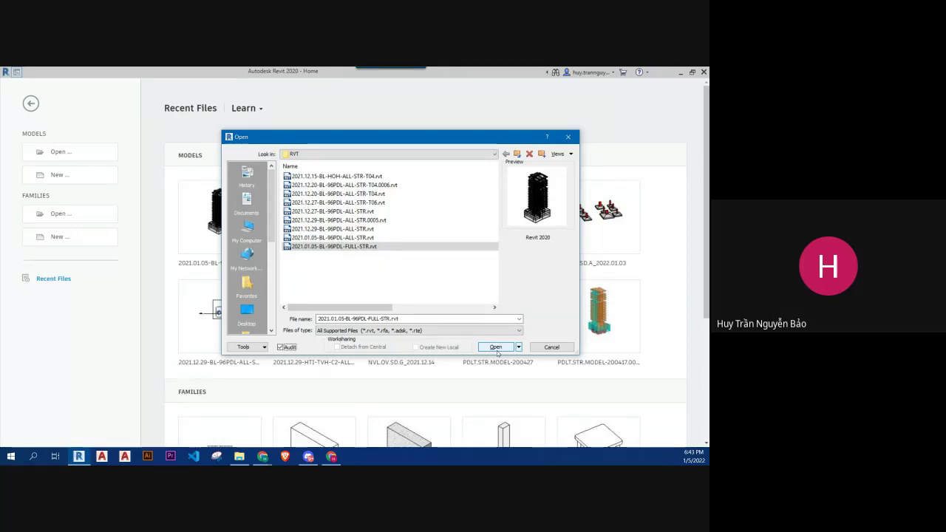
left_click(496, 349)
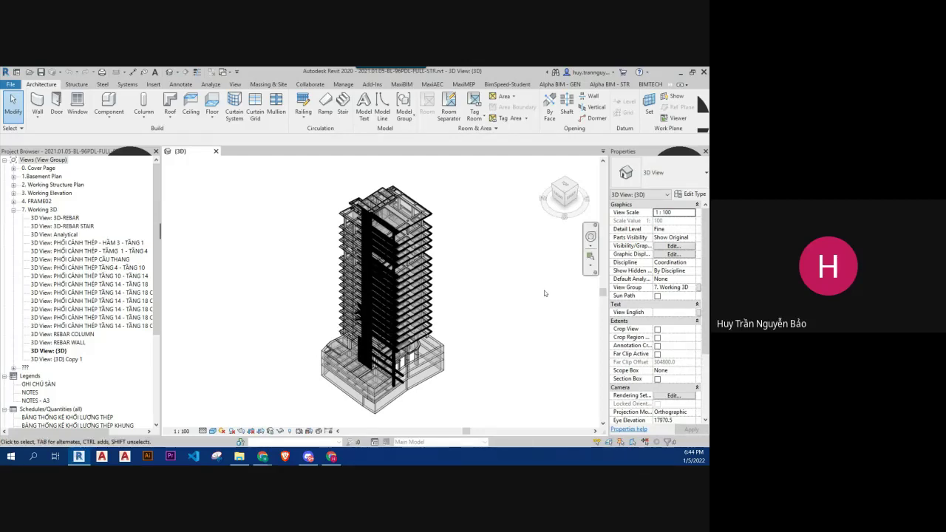
Turn off the Structural Rebar category in the 3D view's Visibility/Graphics (VG) settings
mouse_move(501, 332)
middle_mouse_down("shift")
mouse_move(512, 304)
mouse_move(490, 298)
middle_mouse_up("shift")
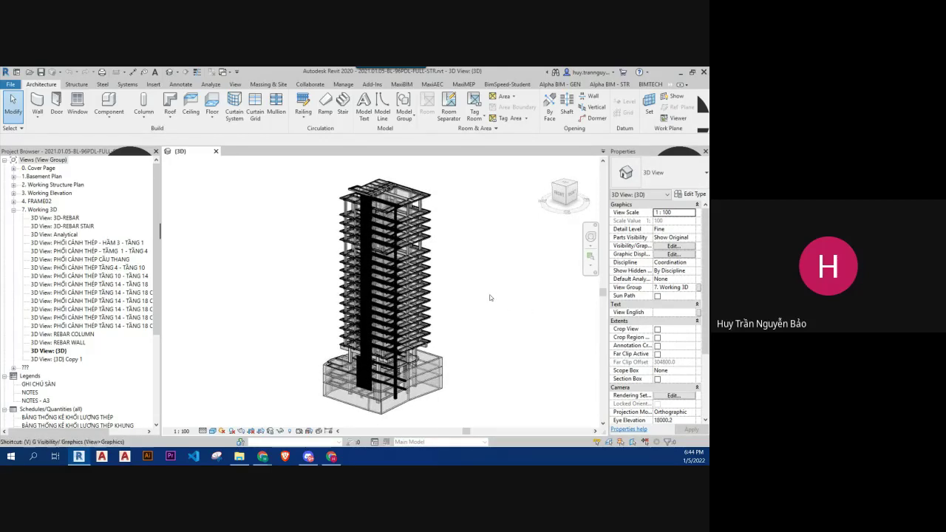
key("v")
key("g")
left_click(278, 306)
scroll(279, 311, "down", 2)
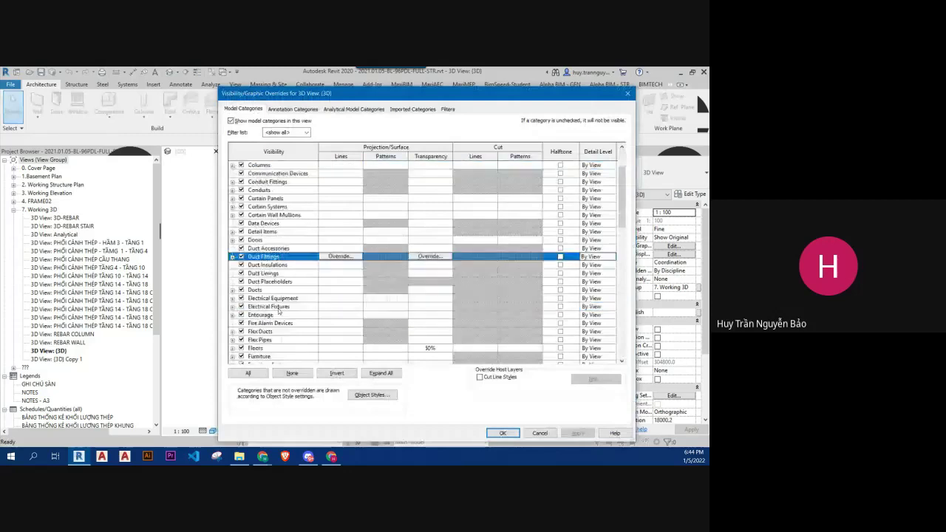
scroll(278, 311, "down", 3)
scroll(281, 311, "down", 2)
scroll(284, 310, "down", 3)
scroll(288, 309, "down", 3)
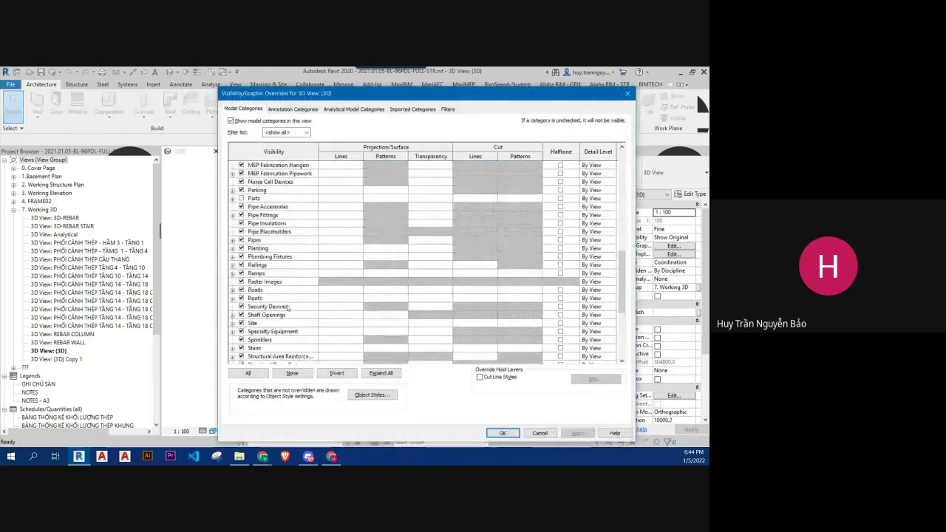
scroll(287, 308, "down", 3)
scroll(287, 307, "down", 2)
left_click(288, 306)
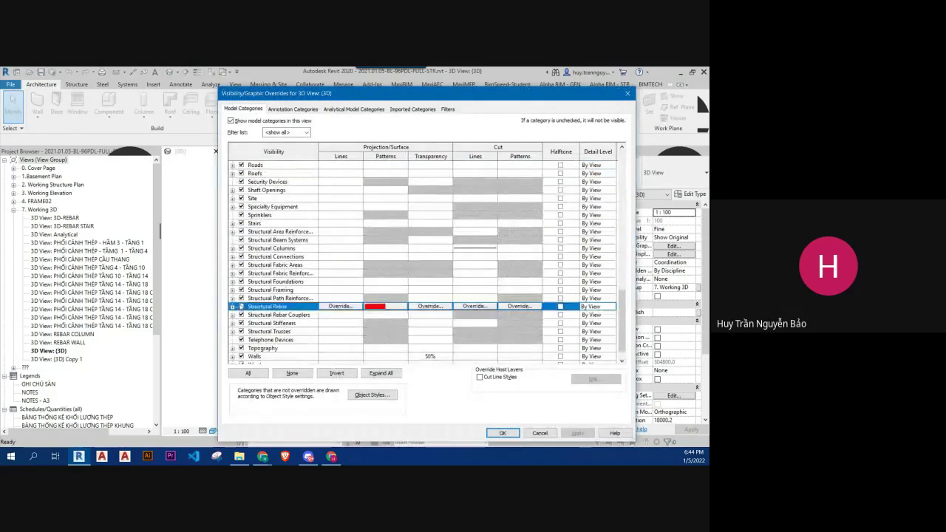
left_click(502, 433)
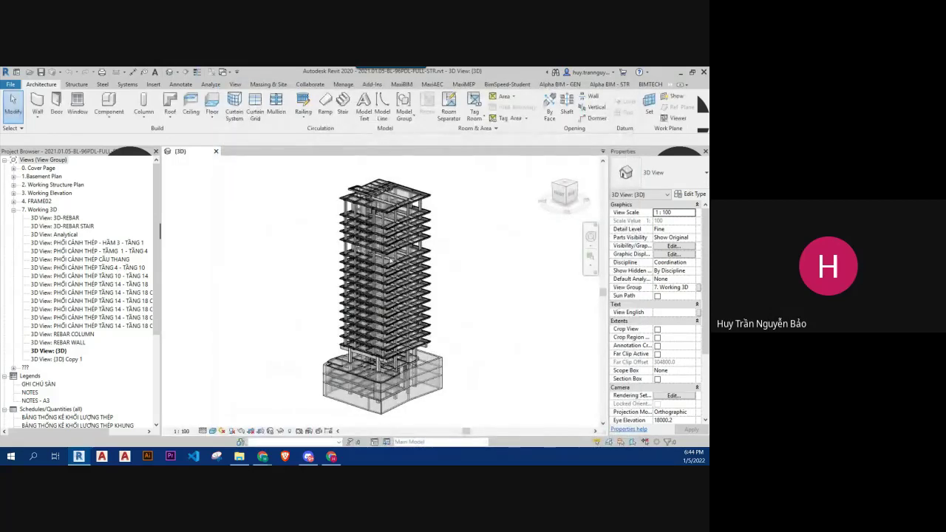
middle_click_drag(391, 261, 481, 289, "shift")
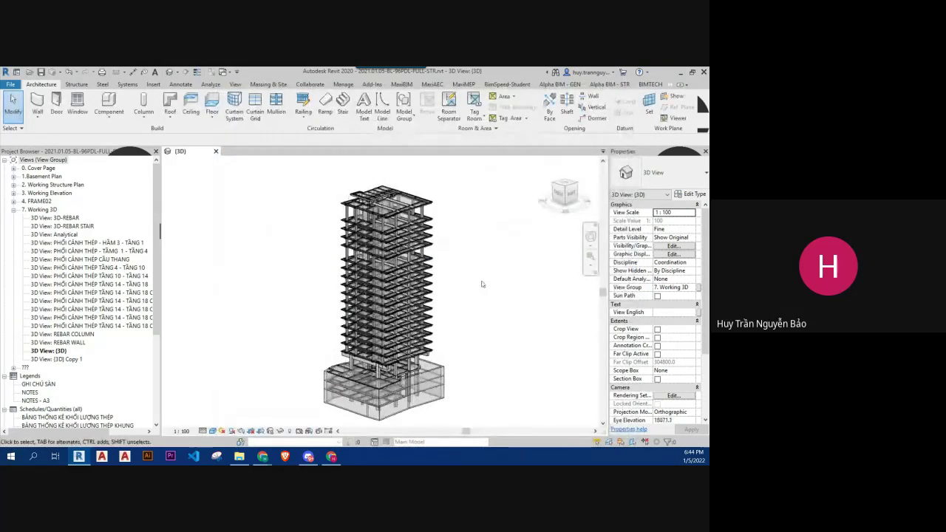
left_click(344, 84)
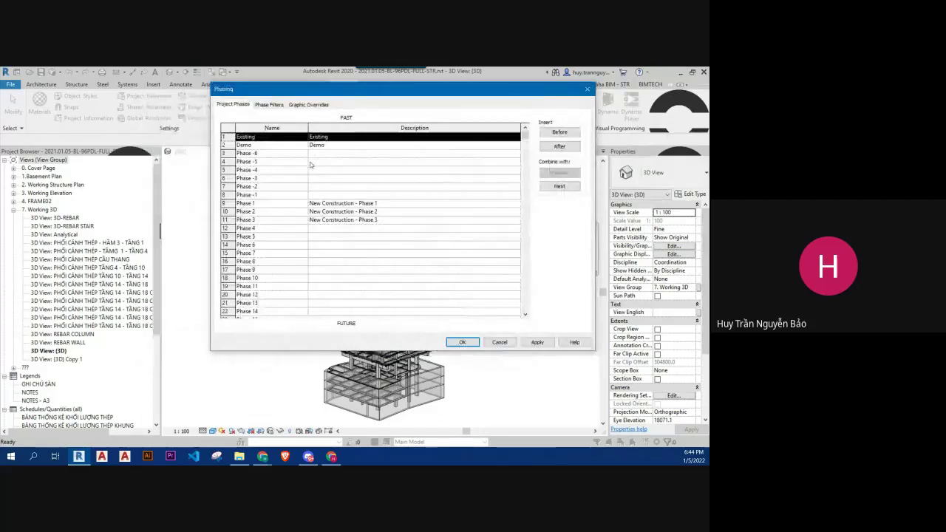
scroll(316, 174, "down", 10)
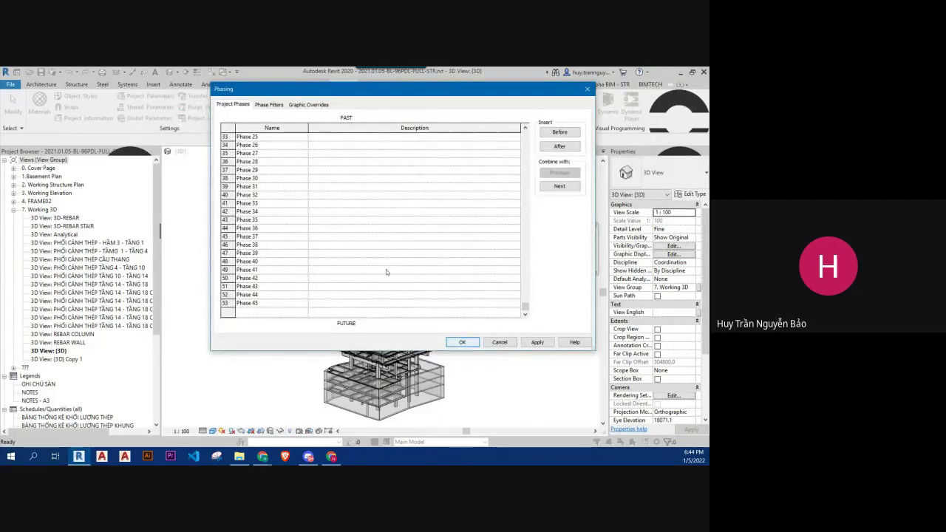
scroll(385, 269, "up", 10)
scroll(386, 269, "down", 2)
scroll(386, 269, "down", 6)
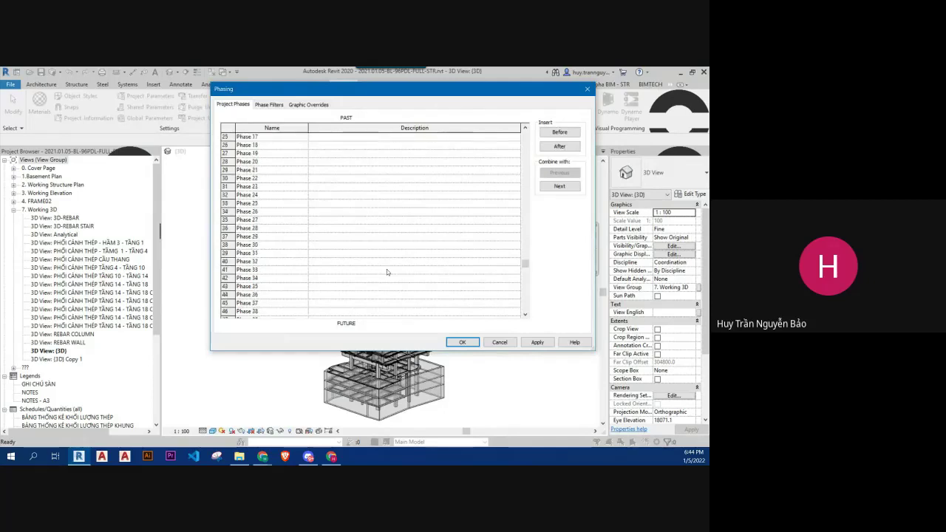
scroll(386, 272, "up", 8)
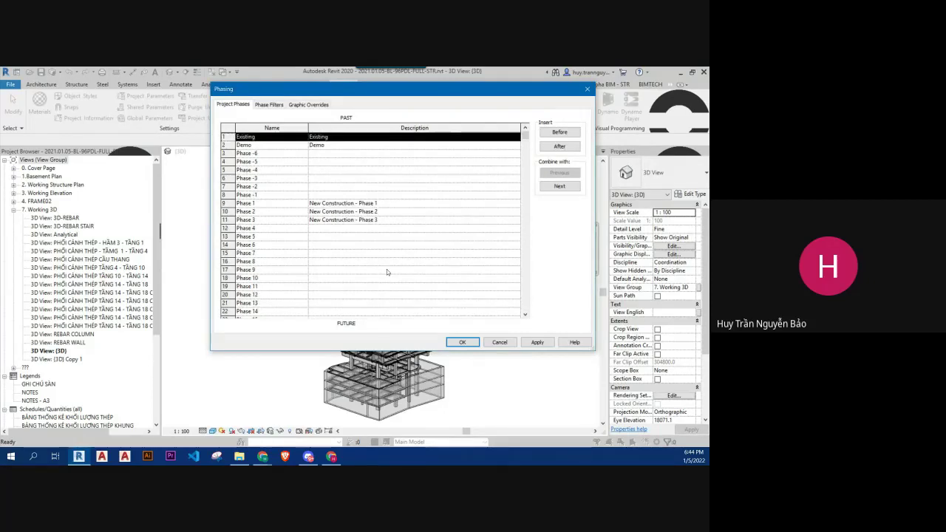
key("Escape")
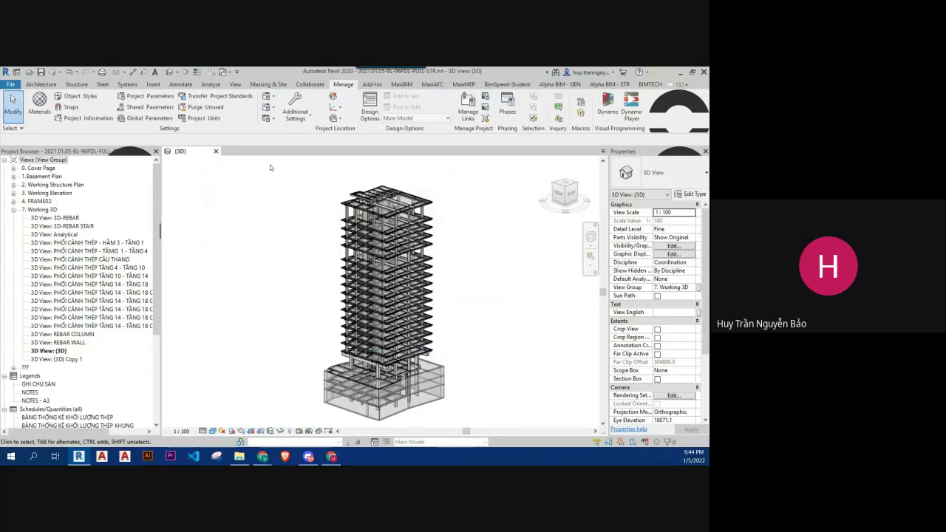
Window-select the entire tower and open its Phase Created list in Properties
left_click_drag(269, 162, 485, 420)
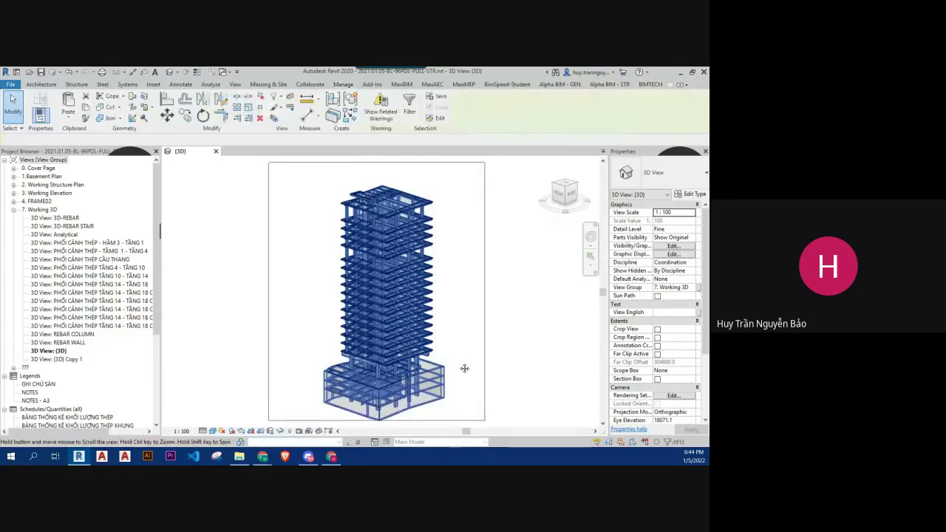
key("Escape")
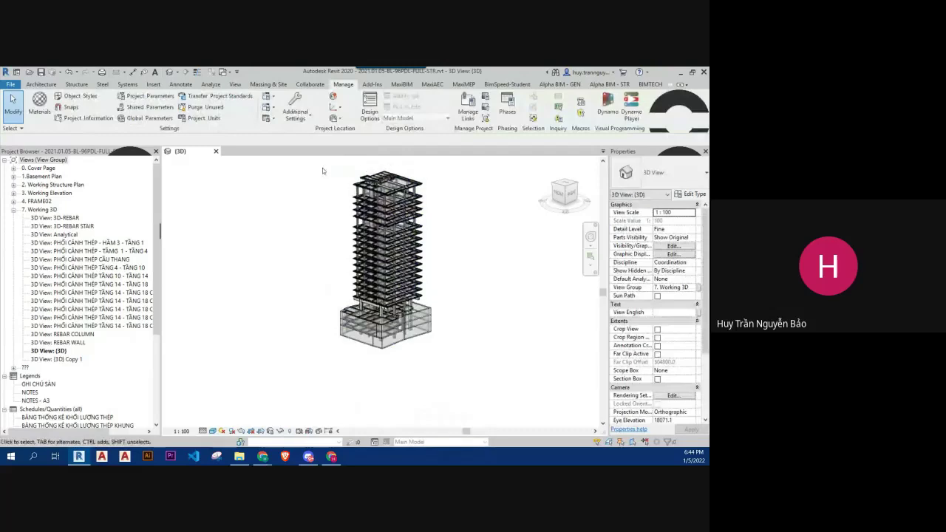
left_click_drag(322, 169, 455, 381)
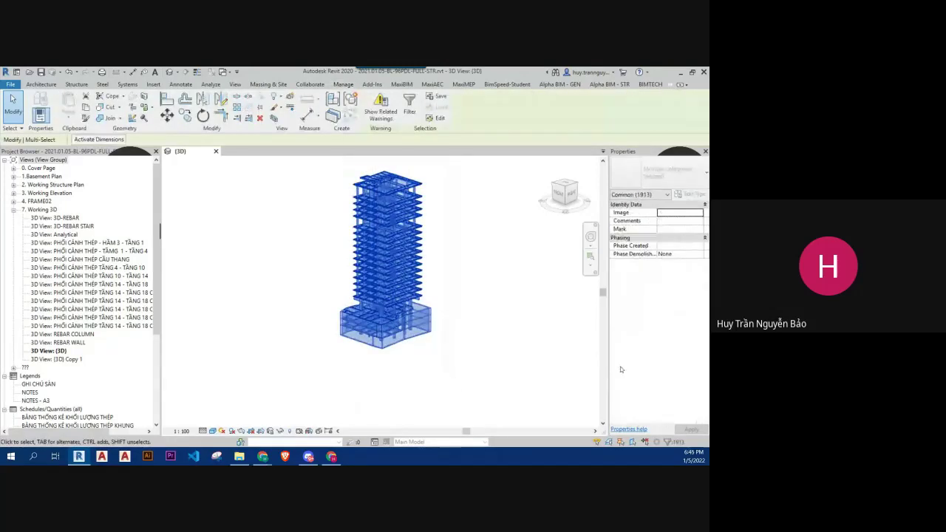
left_click(676, 246)
left_click(676, 245)
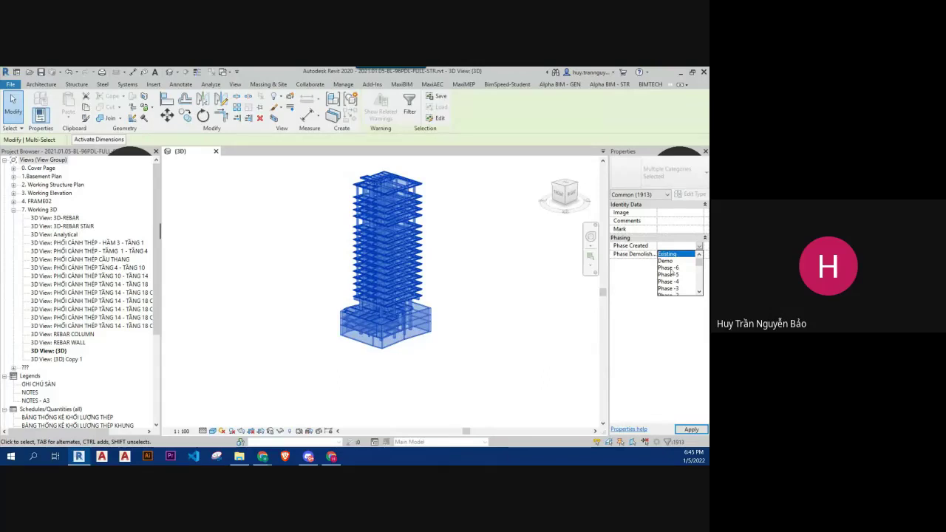
key("Escape")
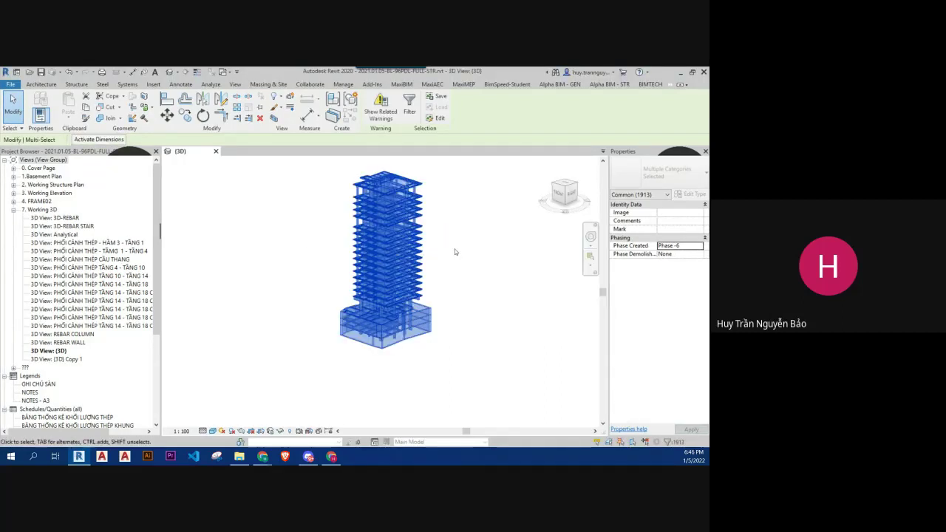
Open the Manage tab's Phasing settings and select the last phase, Phase 45
left_click(343, 83)
key("Escape")
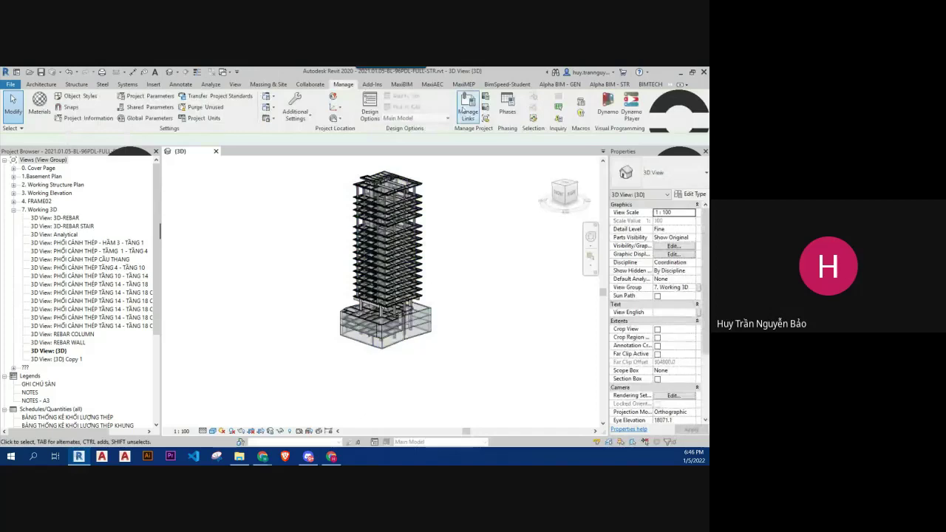
left_click(507, 108)
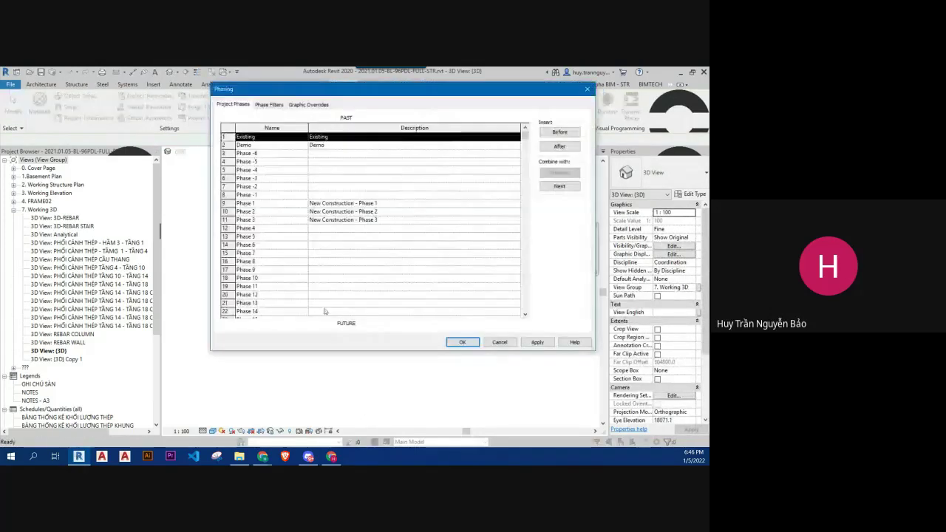
scroll(324, 311, "down", 10)
left_click(296, 303)
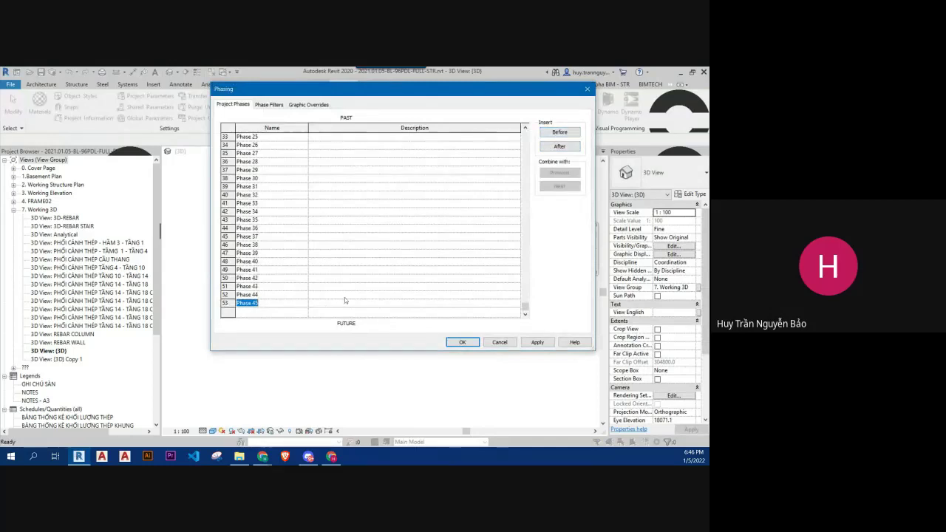
left_click(225, 295)
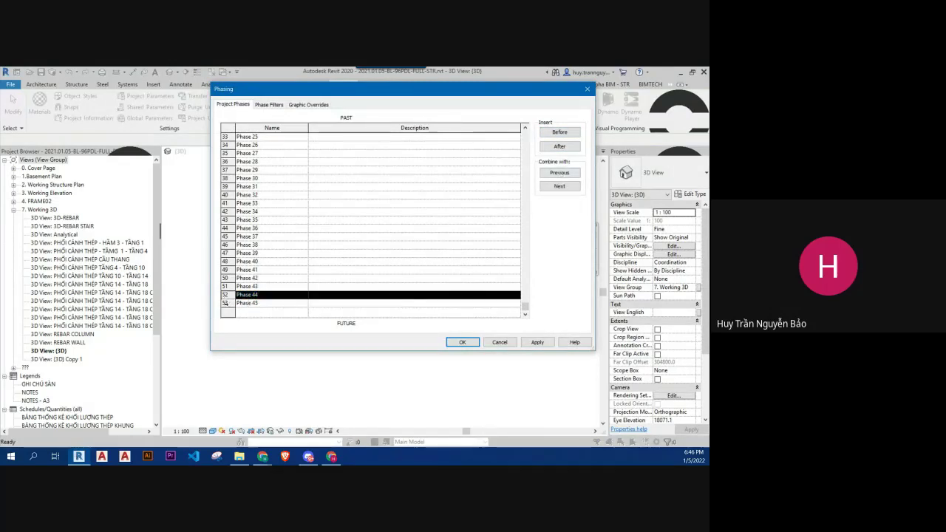
left_click(225, 303)
Combine Phase 45 and following trailing phases with previous until Phase 18 is last
left_click(560, 173)
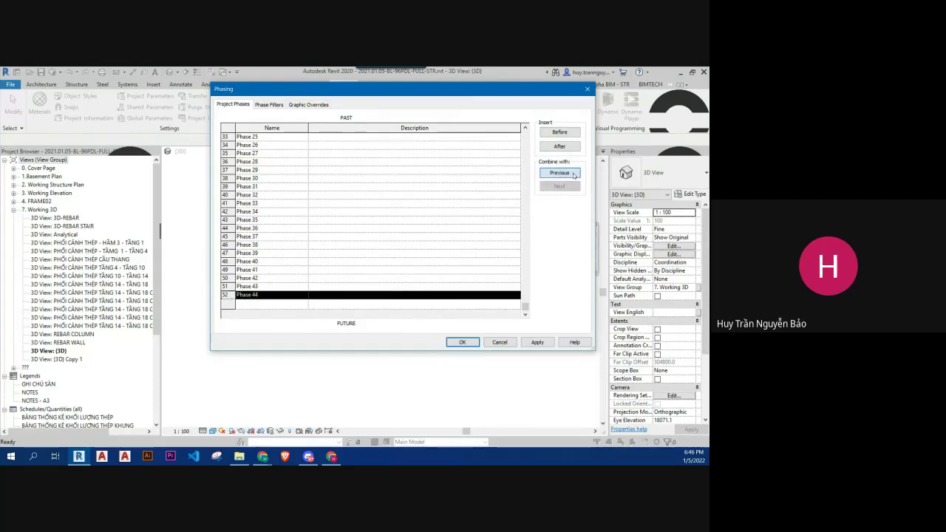
left_click(559, 173)
left_click(559, 173)
left_click(559, 173)
left_click(560, 173)
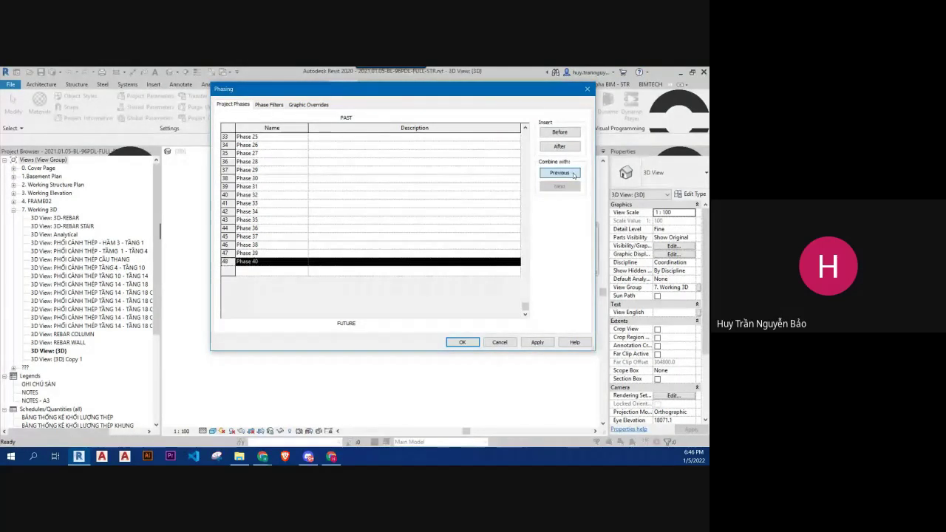
left_click(559, 173)
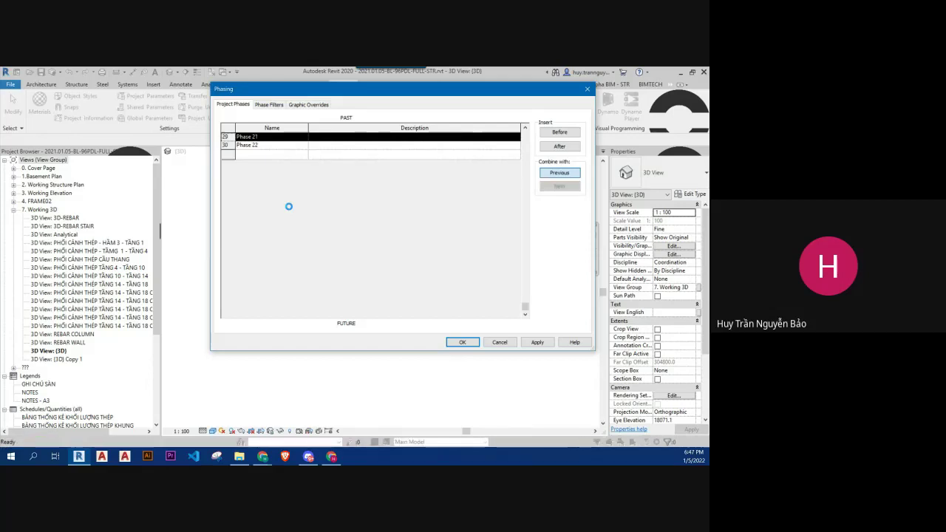
key("Return")
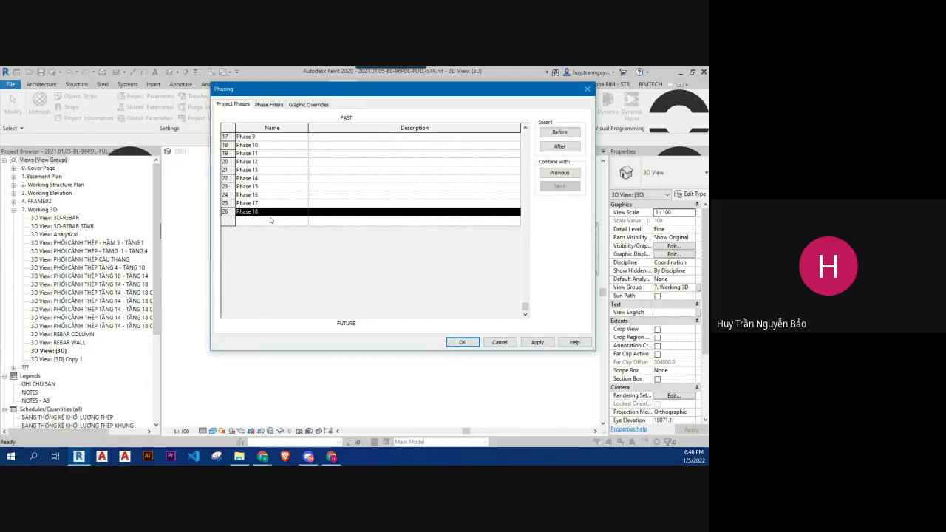
Keep combining trailing phases with previous, starting with Phase 17 into Phase 16, down to Phase 8
scroll(294, 206, "up", 4)
scroll(295, 206, "up", 2)
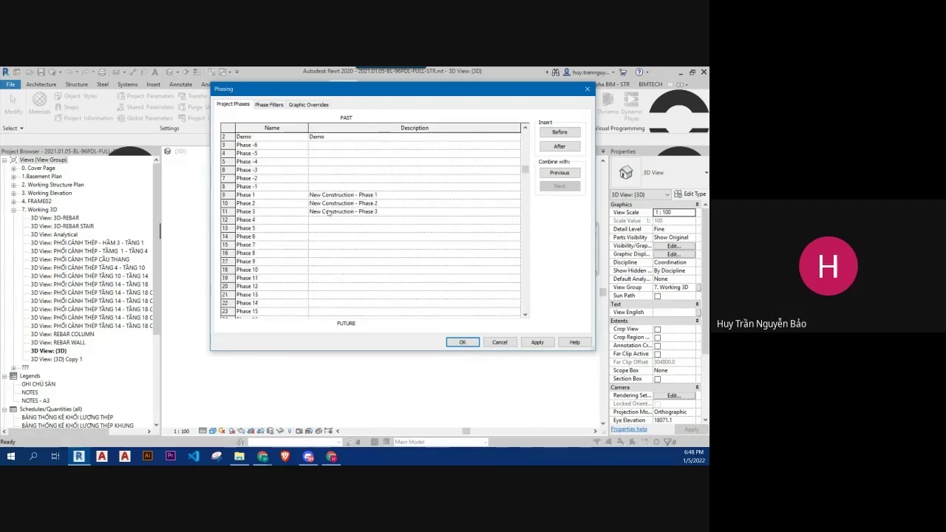
scroll(295, 206, "down", 2)
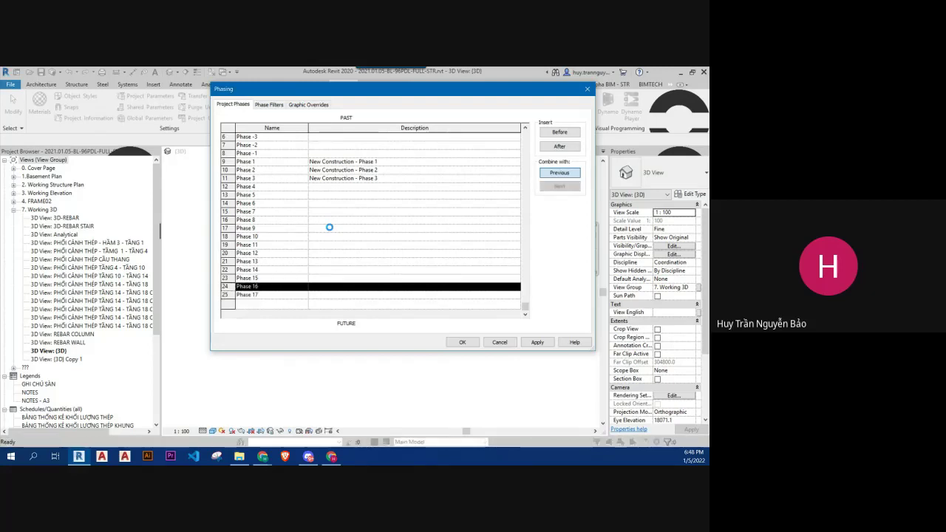
key("Return")
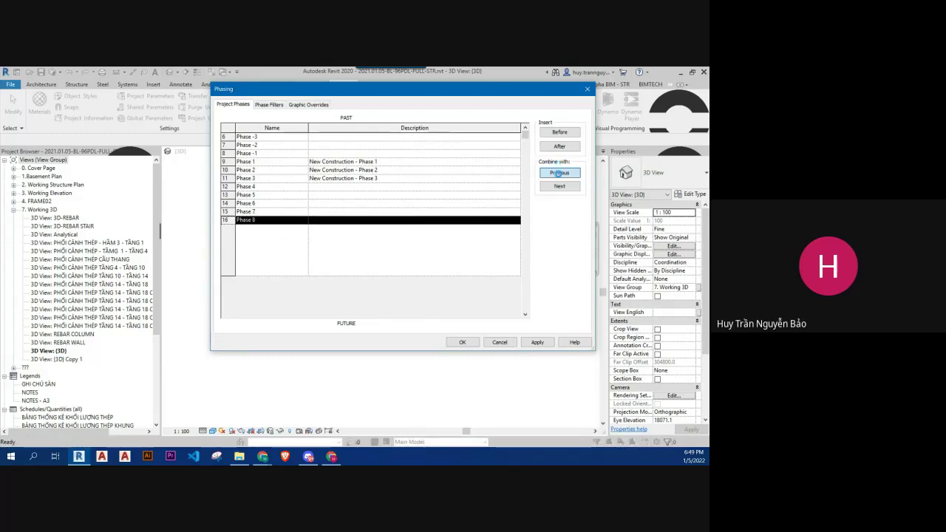
Combine Phase 8 through Phase 4 each into its previous phase
left_click(558, 172)
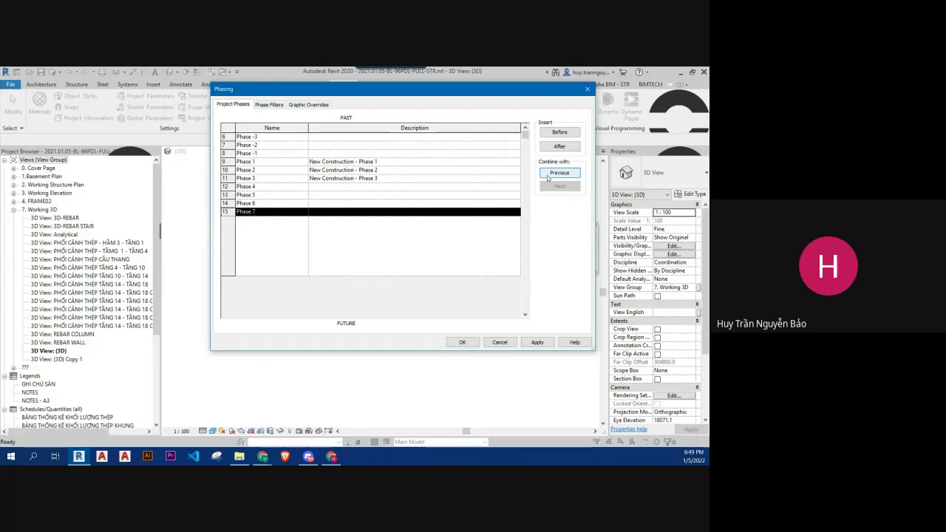
left_click(550, 175)
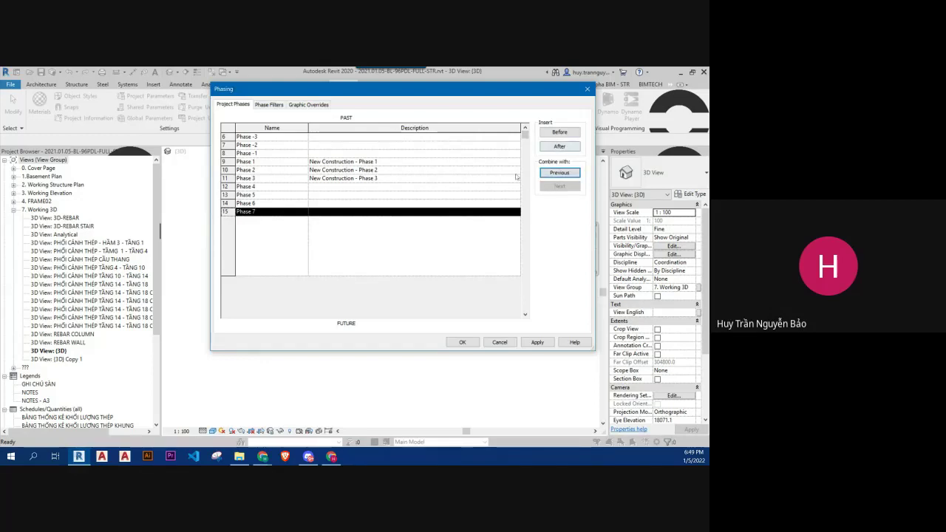
left_click(561, 173)
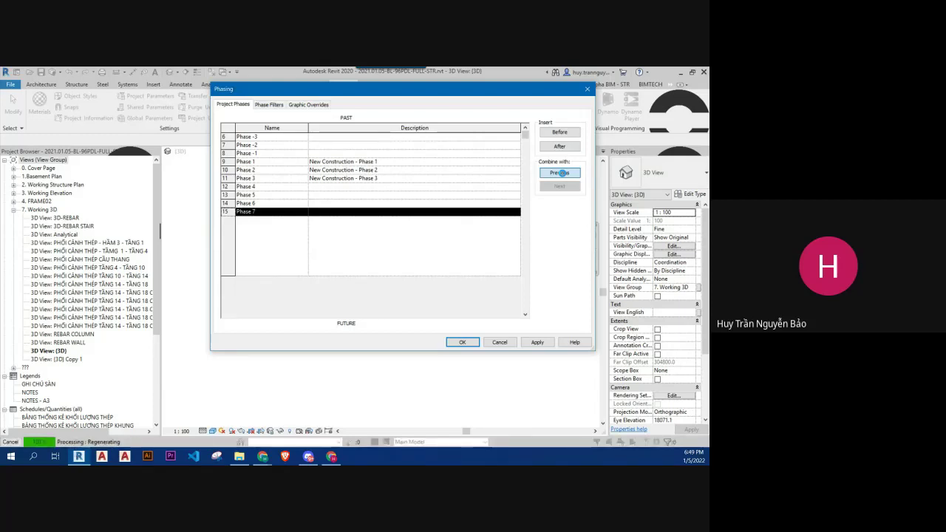
left_click(554, 170)
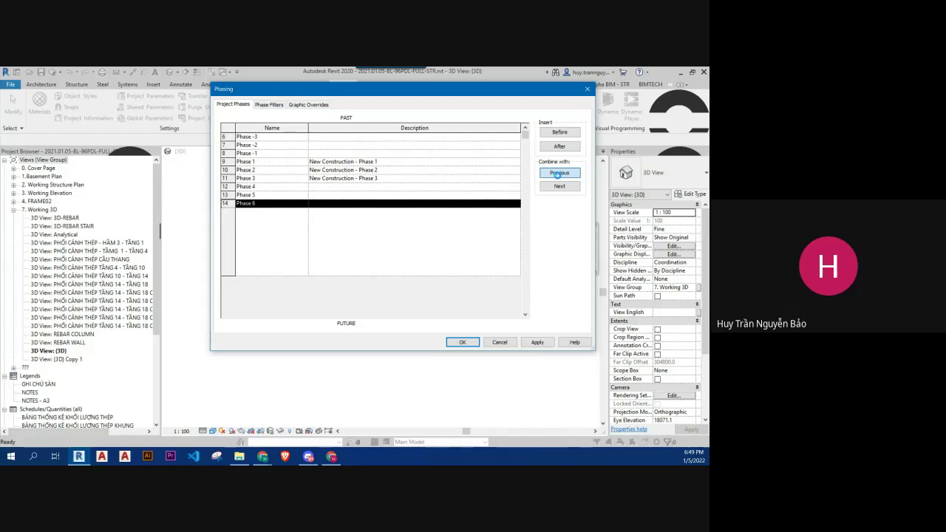
left_click(558, 175)
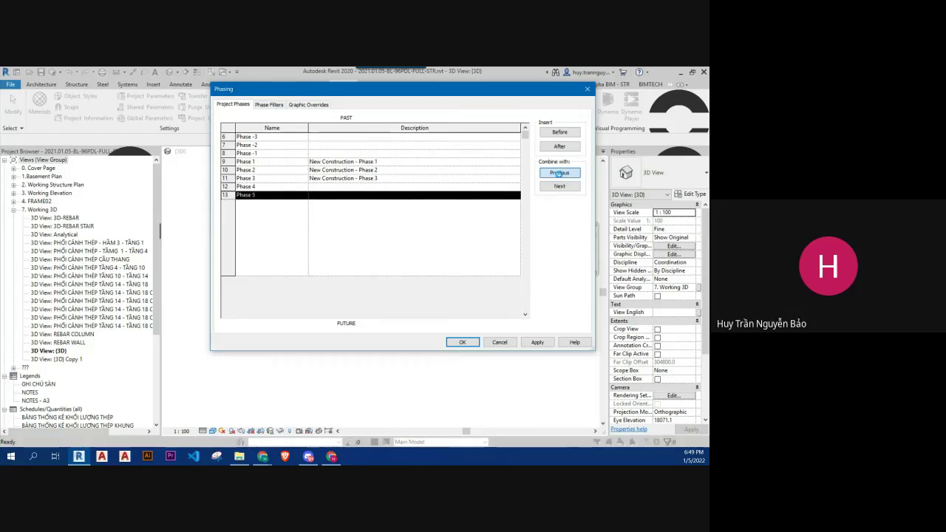
left_click(560, 173)
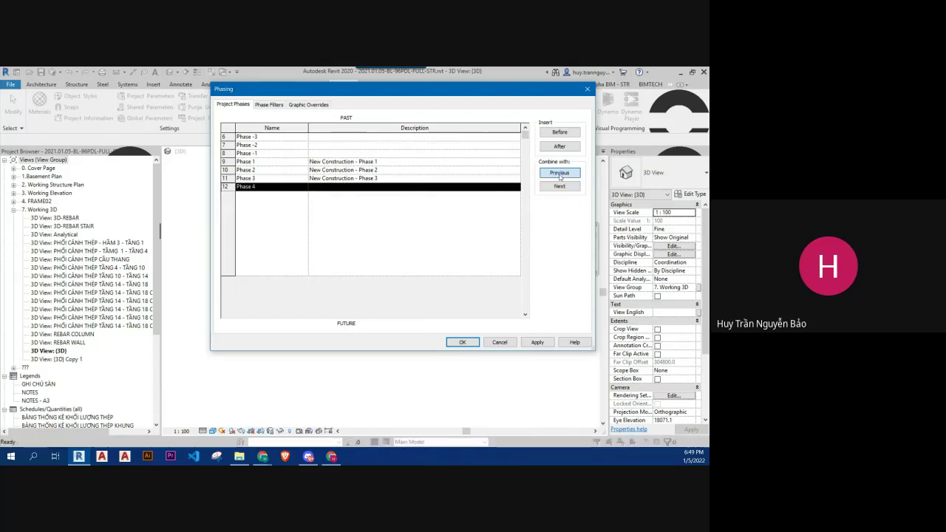
left_click(560, 173)
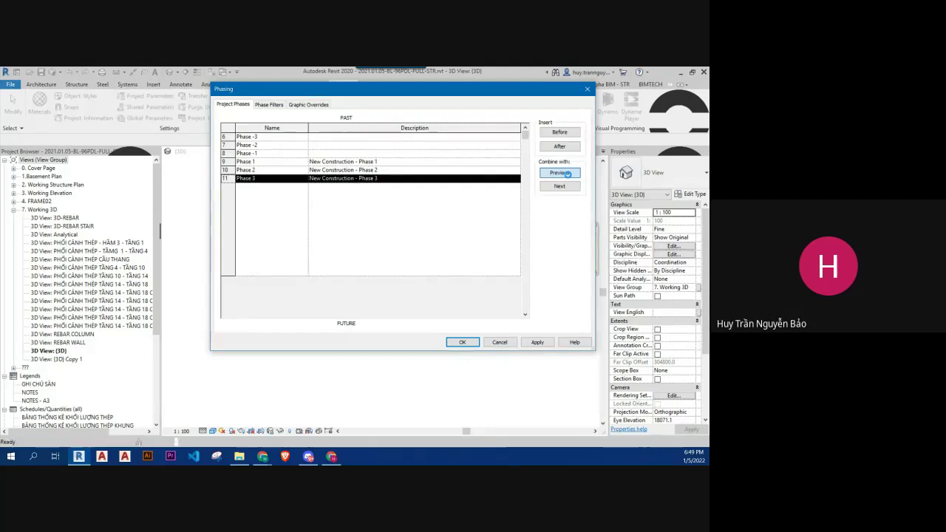
Combine Phase 3, 2, 1, -1 and -2 each into its previous phase
left_click(567, 173)
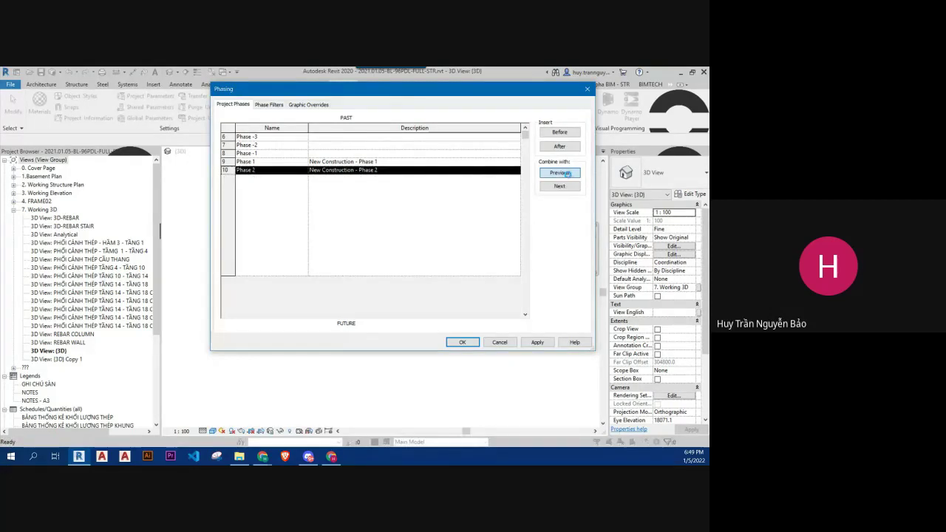
left_click(567, 173)
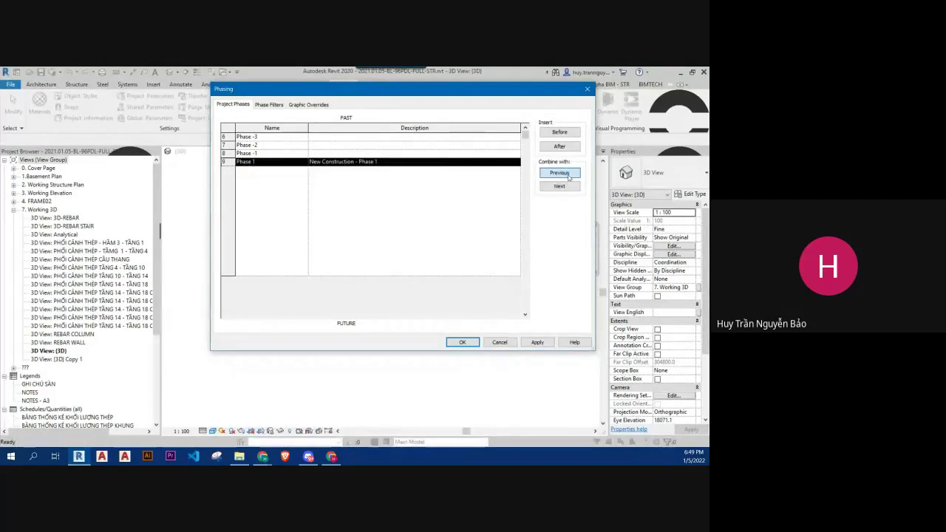
left_click(567, 174)
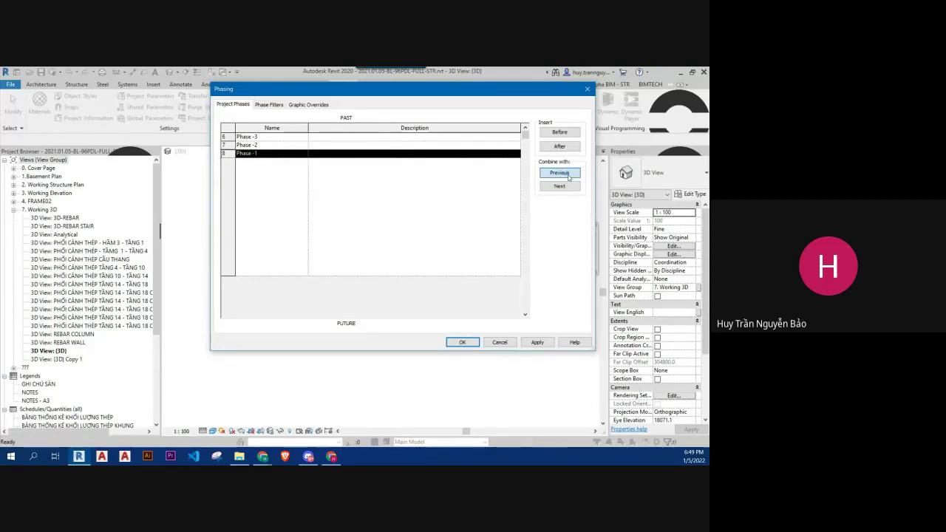
left_click(568, 174)
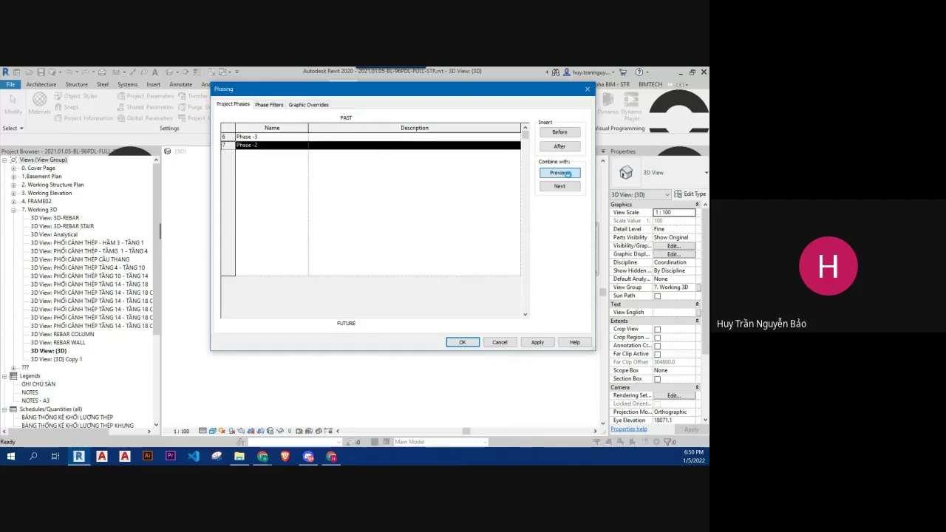
left_click(568, 174)
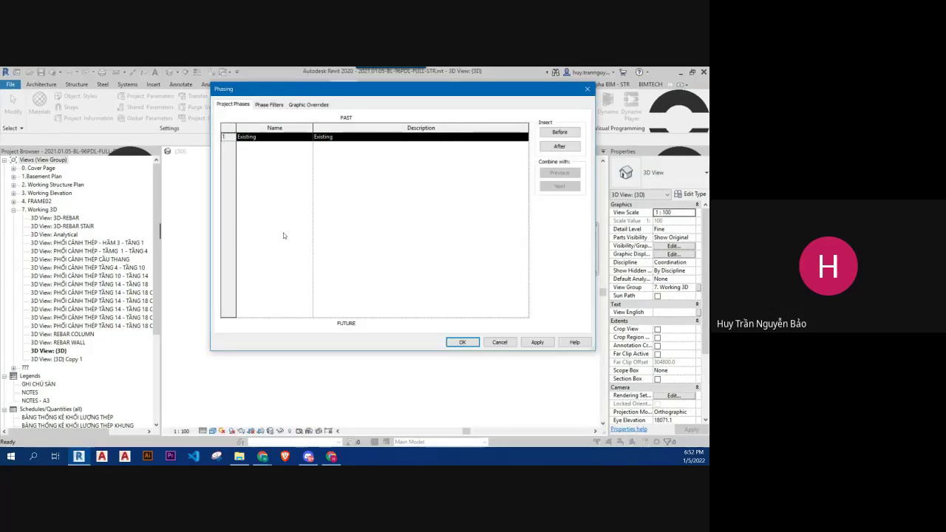
Rename the Existing phase to PHASE 1 in the Phasing settings and confirm with OK
left_click(466, 342)
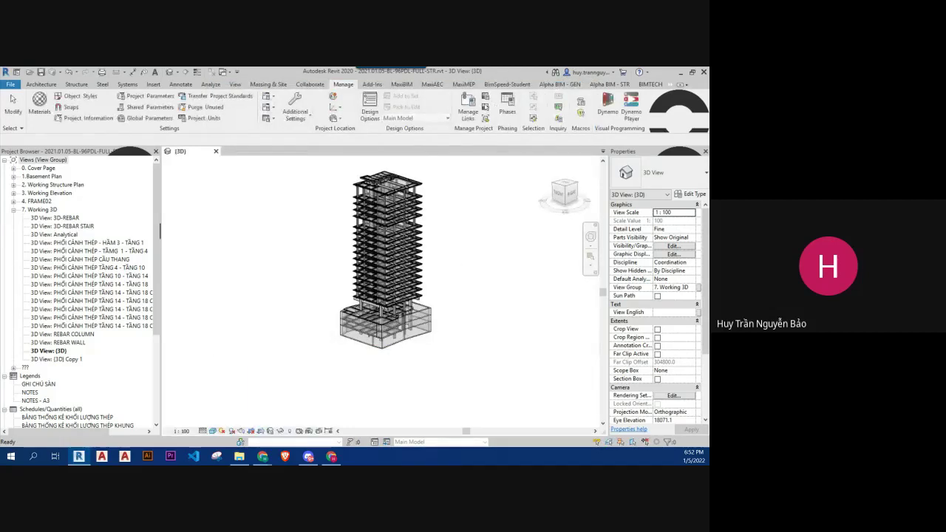
left_click(507, 107)
left_click(289, 137)
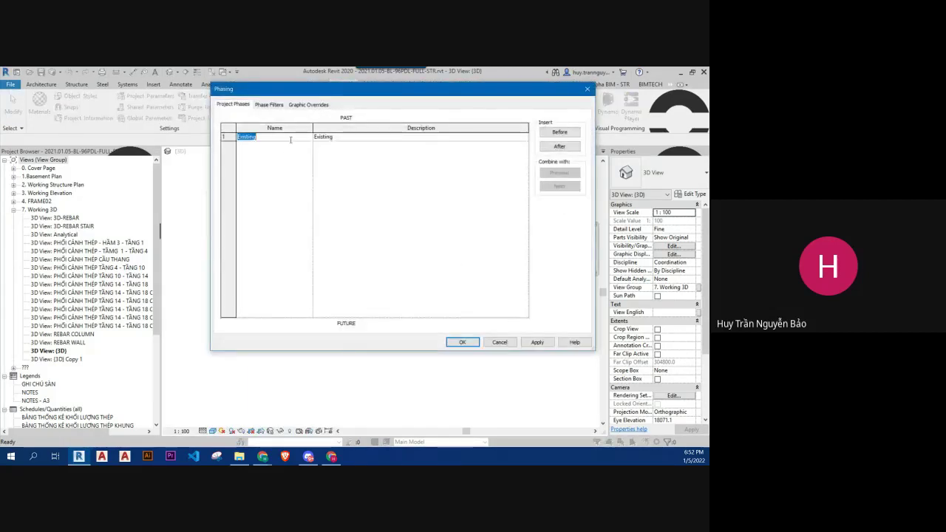
type("pH")
key("BackSpace")
key("BackSpace")
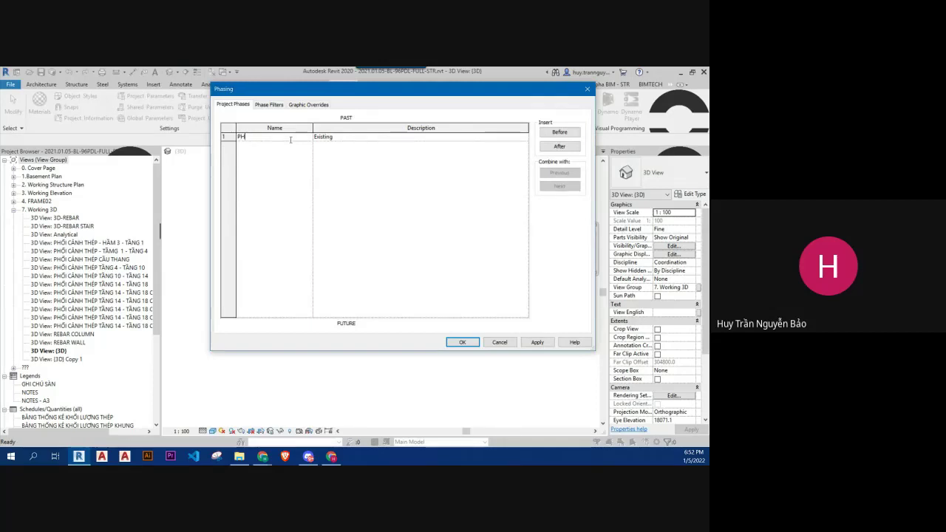
type("PHASE 1")
key("Return")
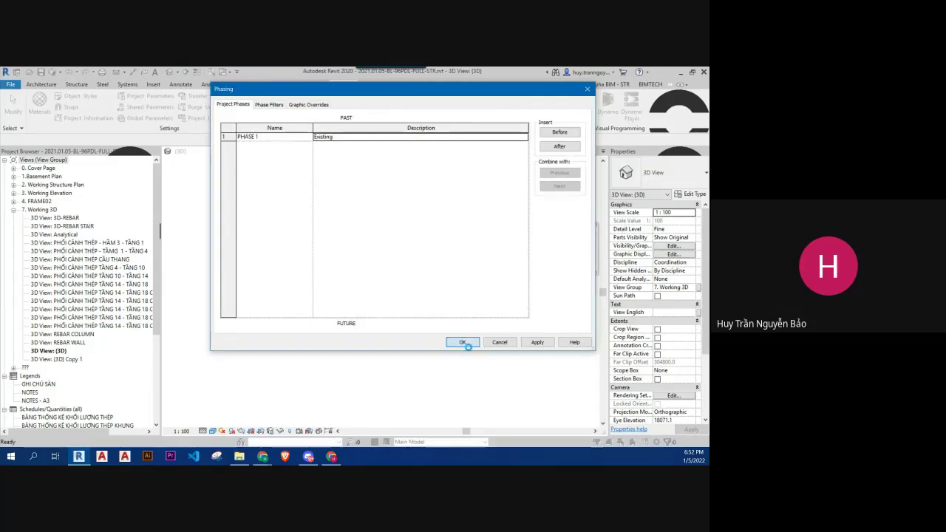
left_click(466, 344)
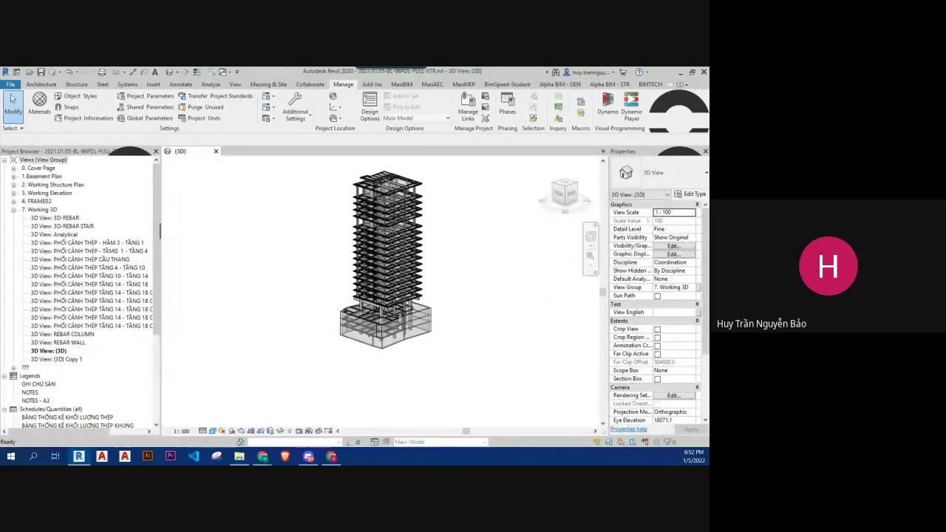
Save the tower project with Ctrl+S
key("ctrl+s")
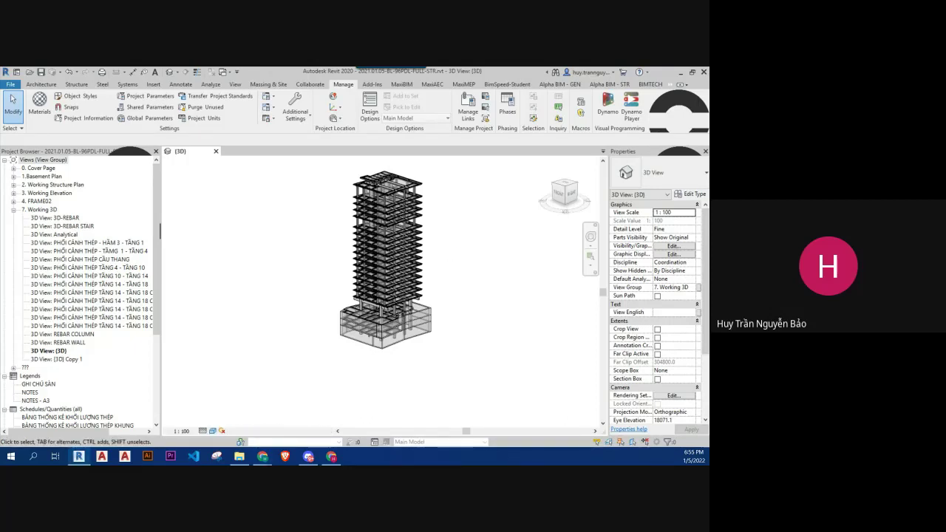
scroll(468, 220, "up", 5)
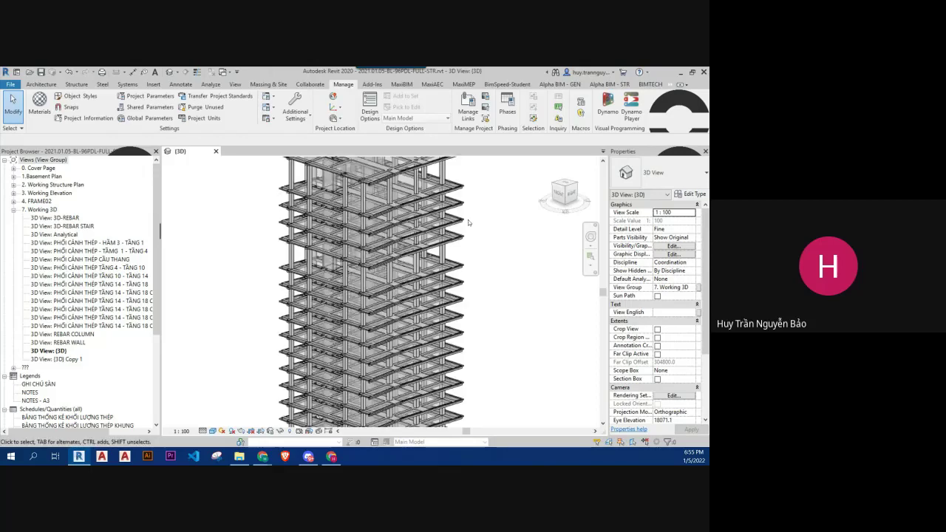
scroll(468, 220, "down", 3)
middle_click_drag(483, 277, 510, 252, "shift")
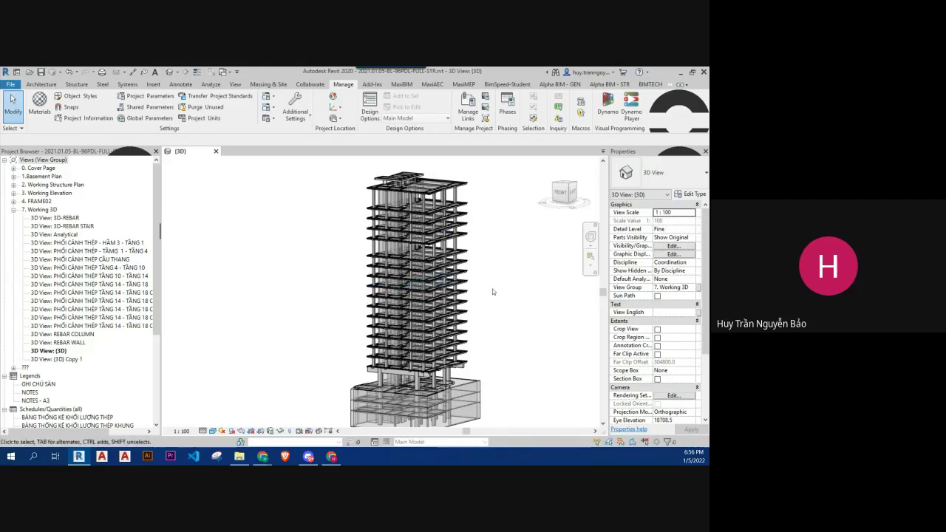
middle_click_drag(493, 291, 459, 249)
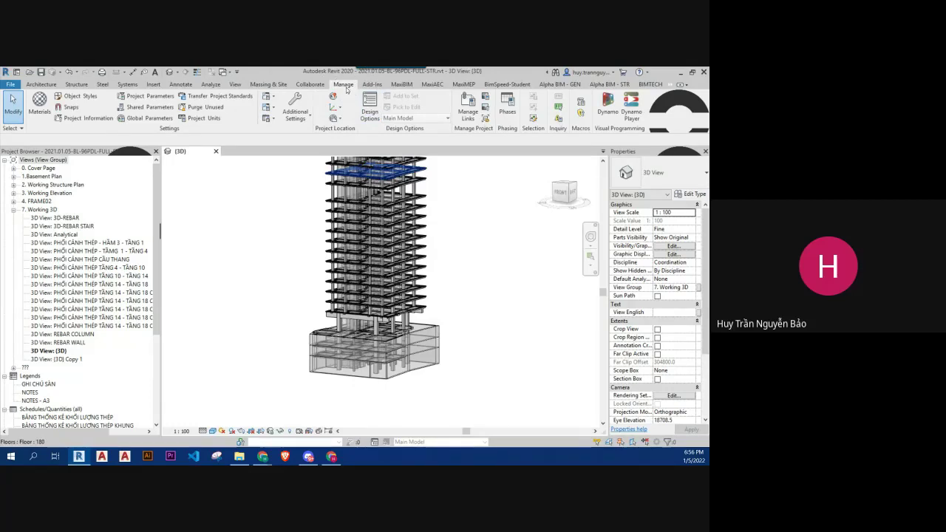
Set PHASE 1's description to HẦM and insert a new phase before it
left_click(508, 105)
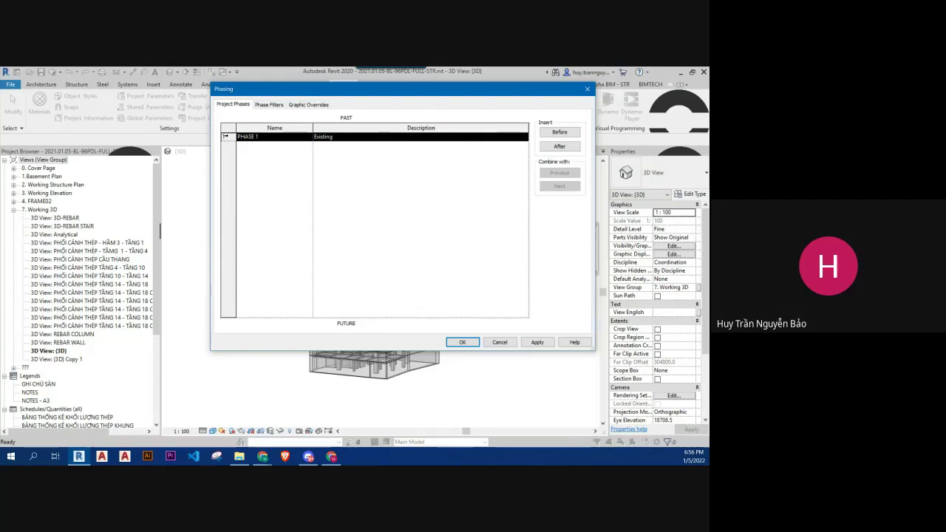
left_click(384, 137)
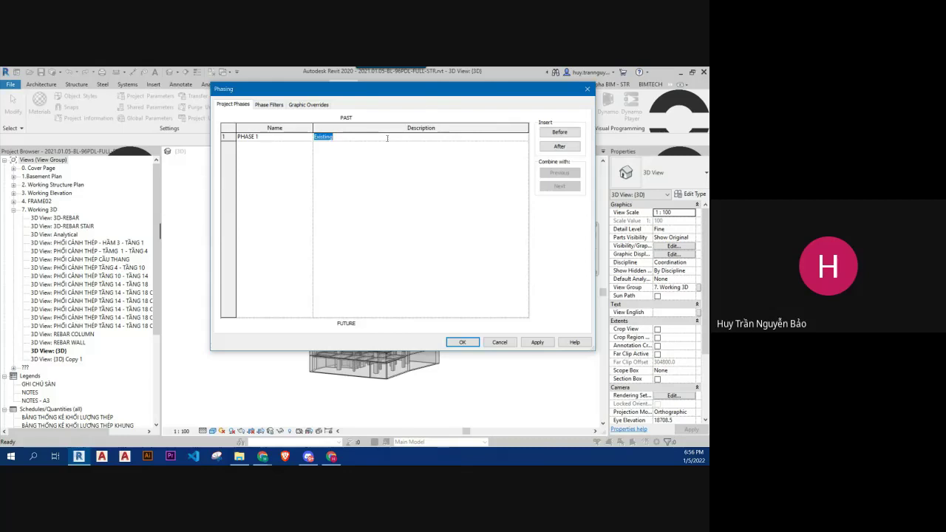
type("hi")
type("M")
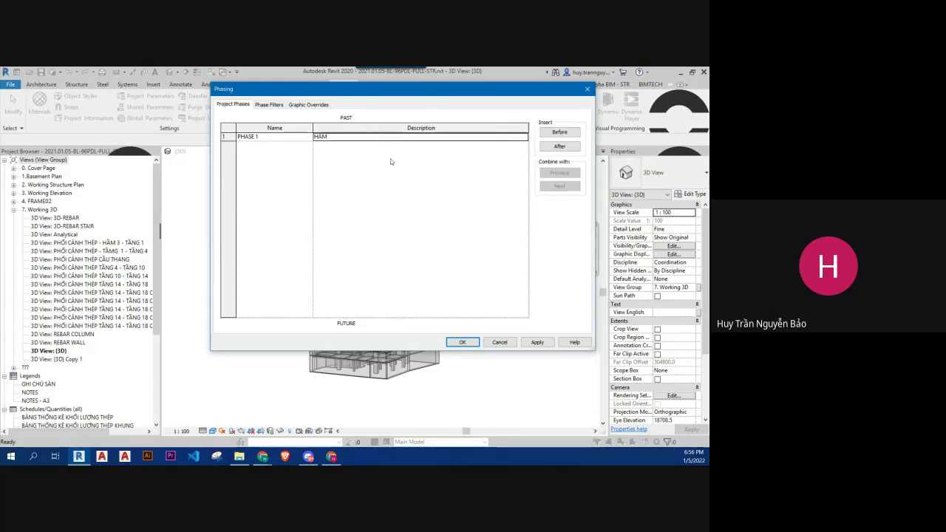
left_click(229, 137)
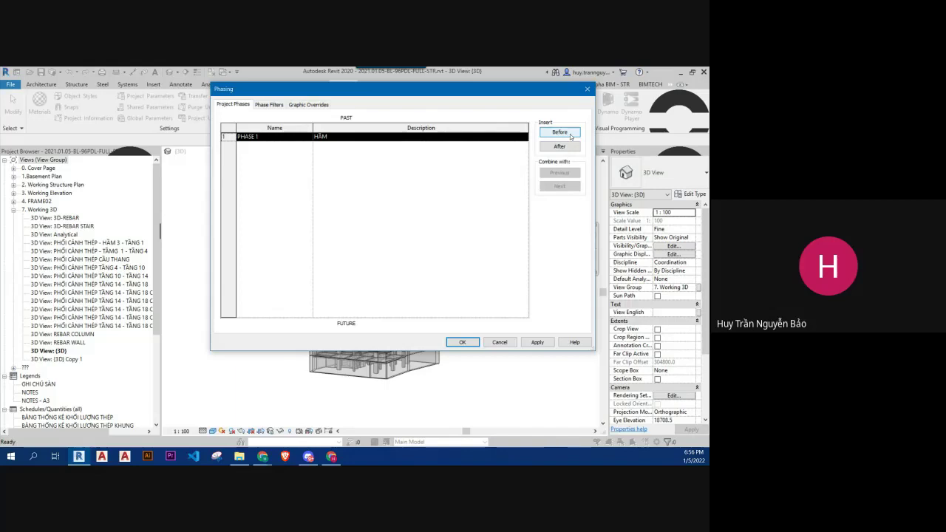
left_click(569, 134)
Insert a new Phase 2 after PHASE 1
left_click(261, 137)
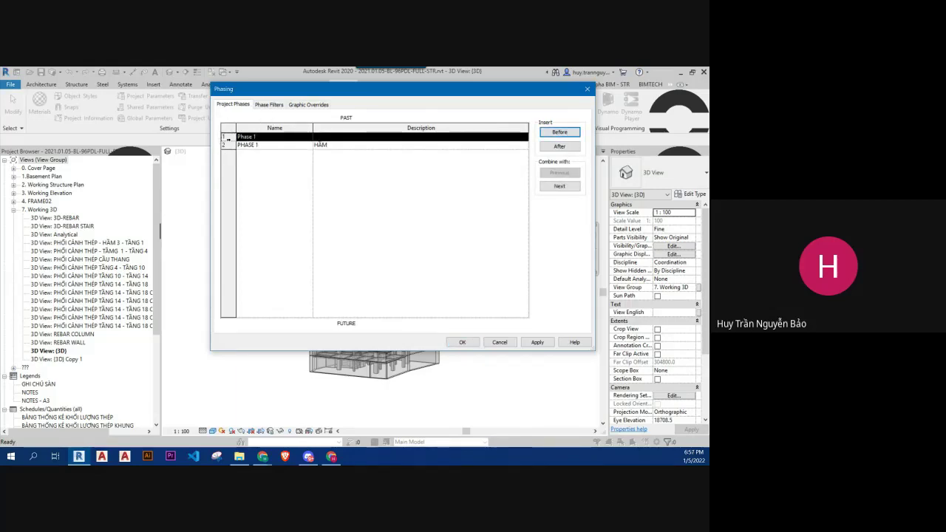
left_click(261, 145)
left_click(559, 146)
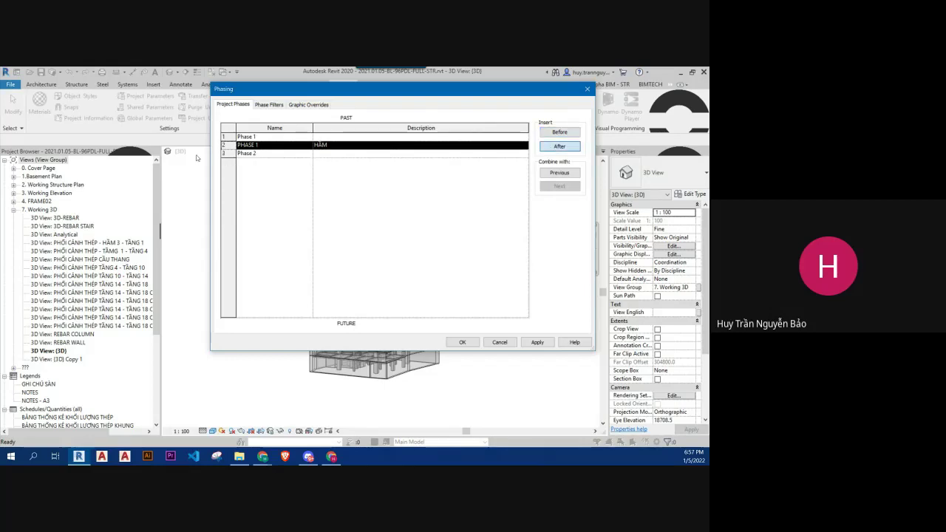
left_click(306, 154)
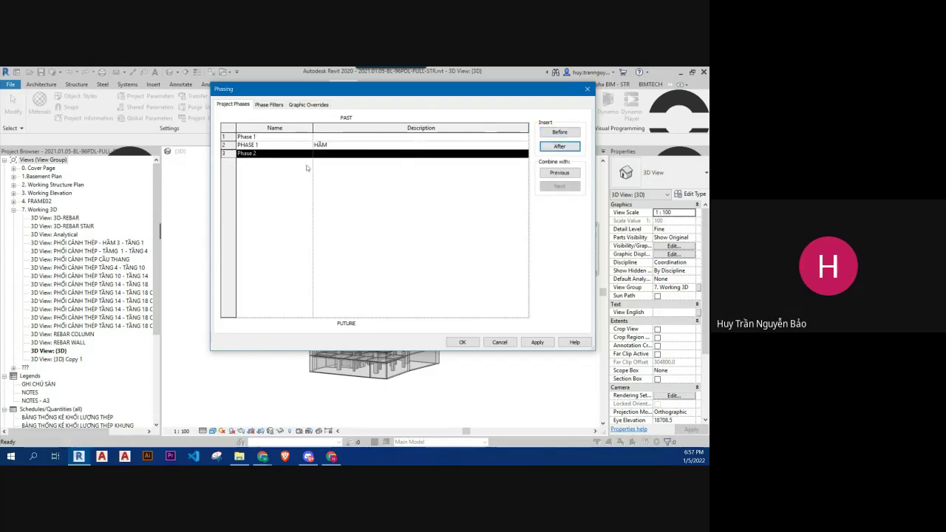
Combine the leading Phase 1 with the next phase, leaving PHASE 1 (HẦM) first
double_click(270, 145)
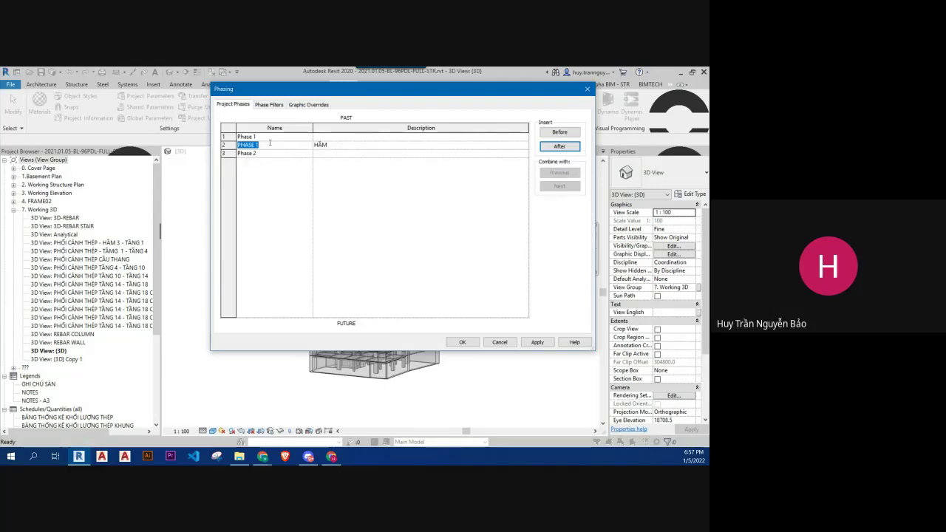
left_click(228, 136)
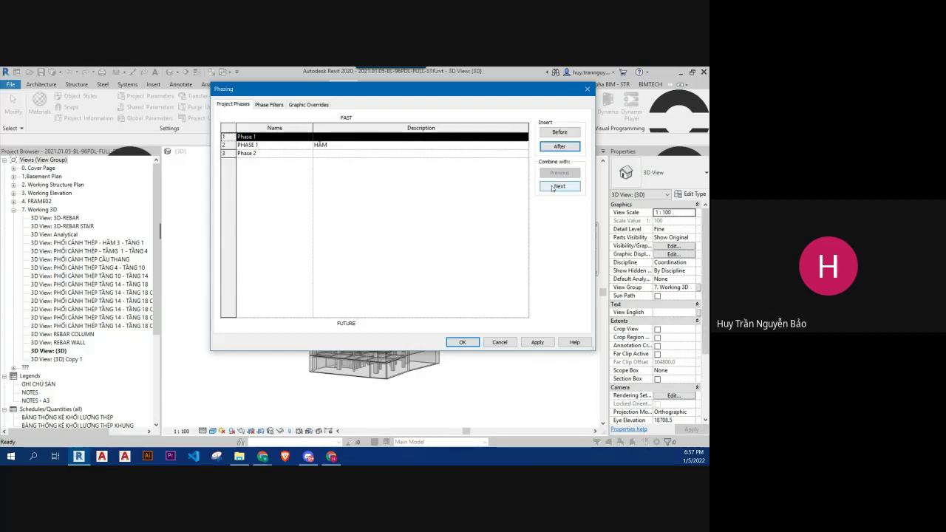
left_click(235, 145)
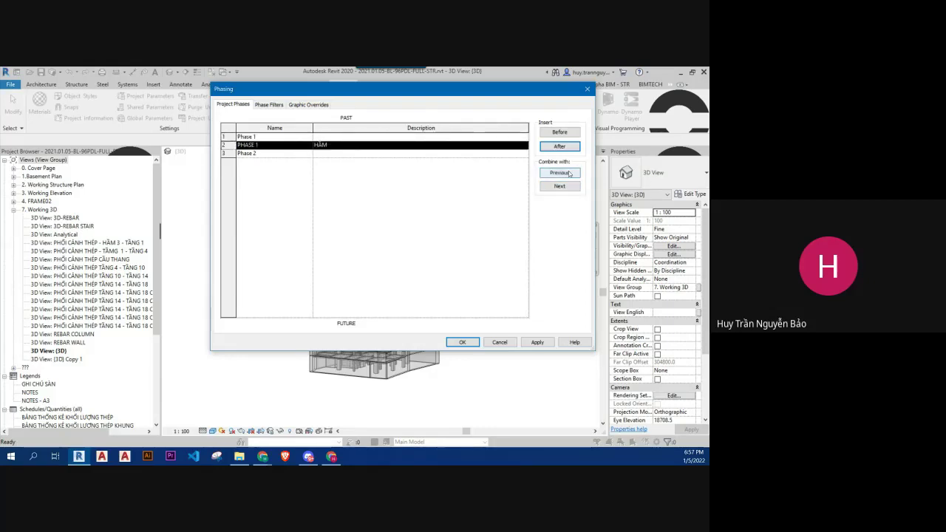
left_click(244, 136)
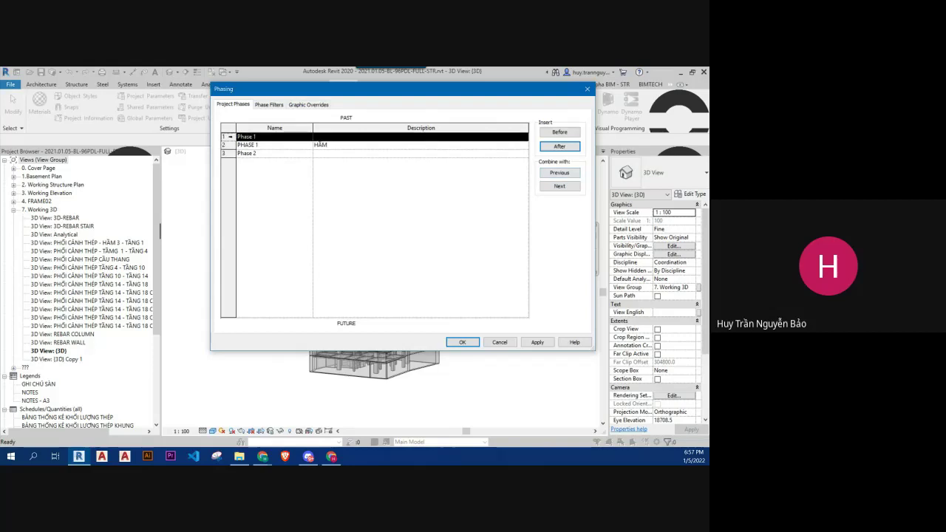
left_click(560, 185)
Rename the second phase to PHASE 2 with description PODIUM
left_click(275, 146)
type("P")
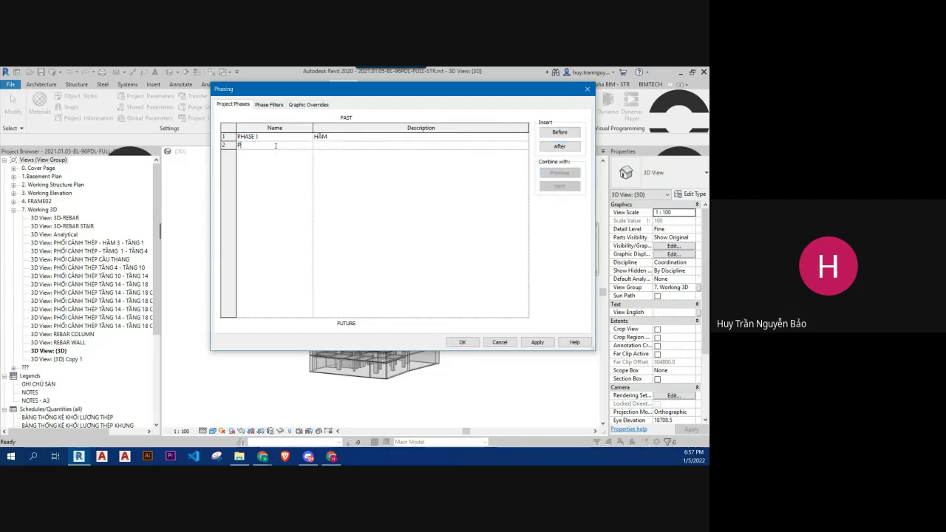
type("HASE 2")
left_click(348, 145)
type("PODI")
type("UM")
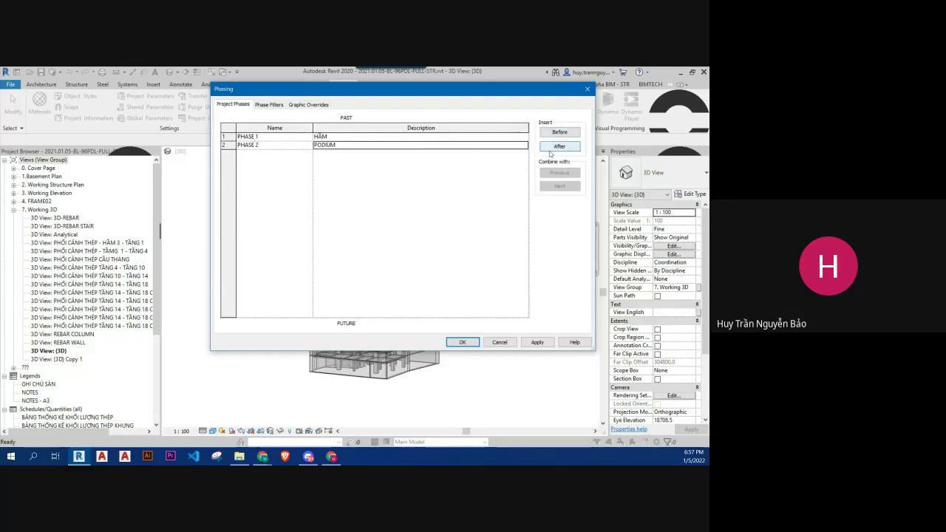
Insert a new phase after it named PHASE 3, described as ĐIỂN HÌNH
left_click(559, 146)
left_click(280, 155)
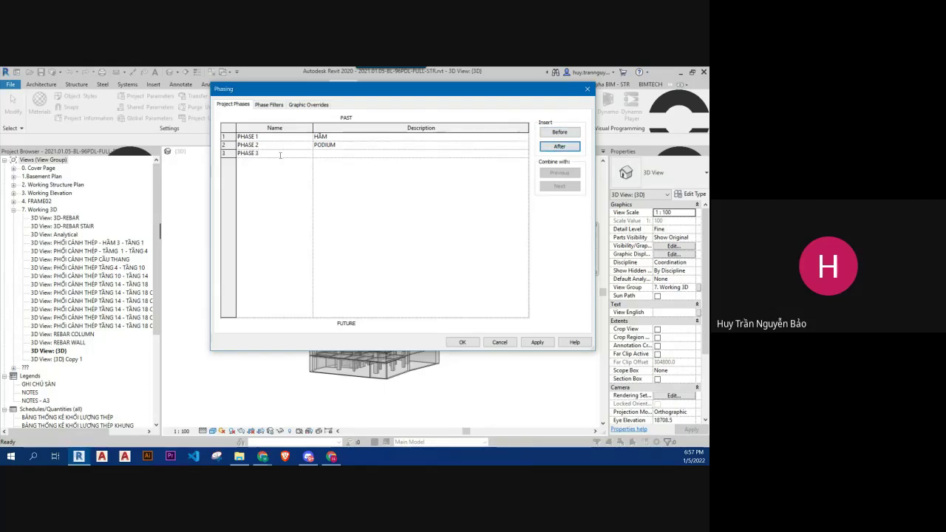
key("BackSpace")
type("3")
left_click(347, 153)
type("ĐI")
type("ỂN HÌNH")
key("Return")
Apply the phase settings and turn the 3D view to the FRONT side
left_click(461, 342)
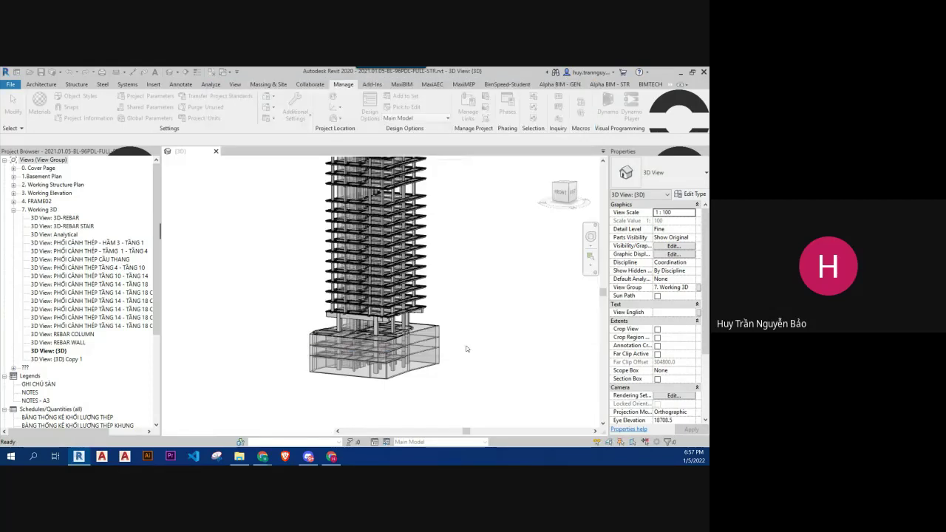
scroll(524, 239, "down", 2)
middle_click_drag(524, 240, 491, 265)
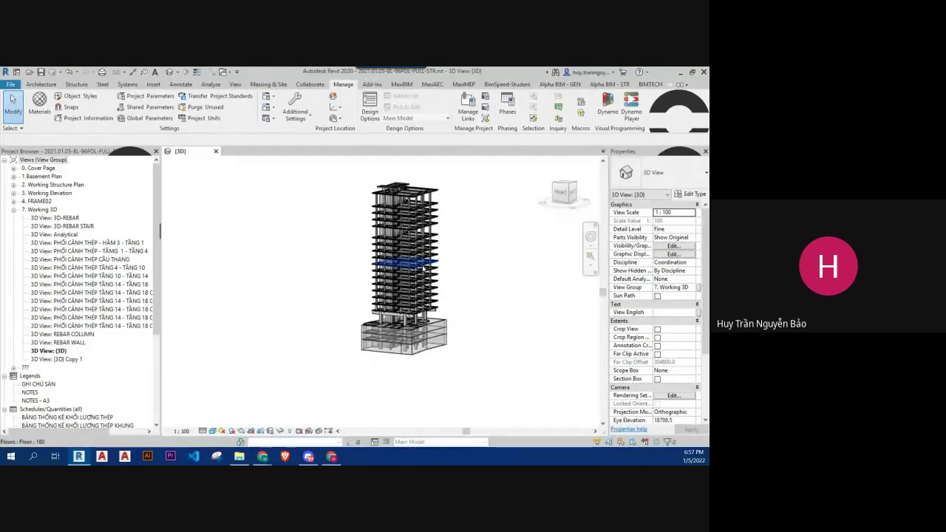
left_click(560, 193)
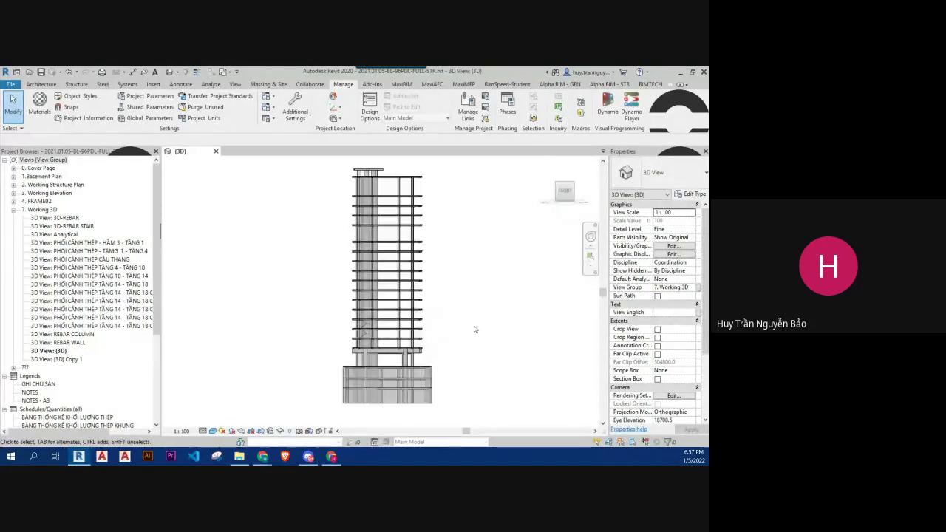
Window-select the tower's base block until all 242 elements are selected
mouse_move(309, 363)
left_mouse_down()
mouse_move(386, 398)
mouse_move(462, 367)
left_mouse_up()
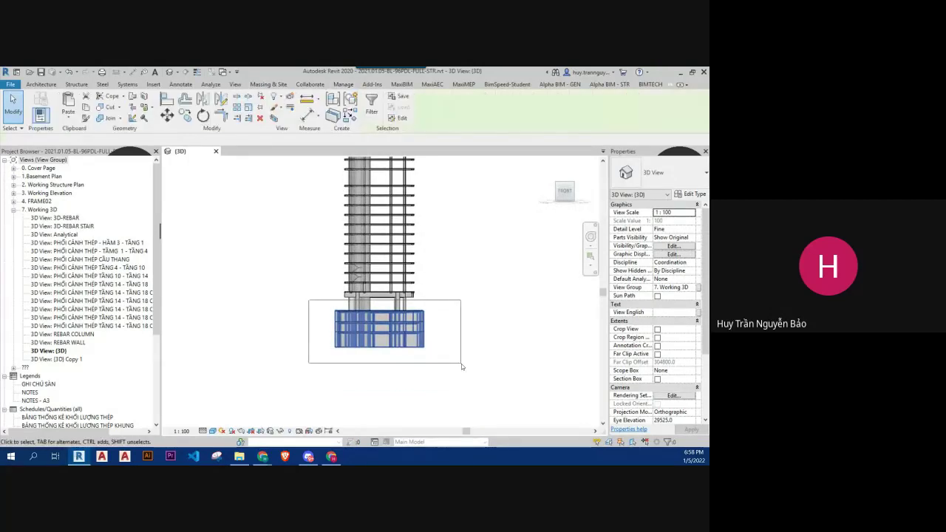
mouse_move(462, 367)
left_mouse_down()
mouse_move(491, 367)
mouse_move(298, 331)
mouse_move(294, 318)
mouse_move(485, 366)
left_mouse_up()
key("Escape")
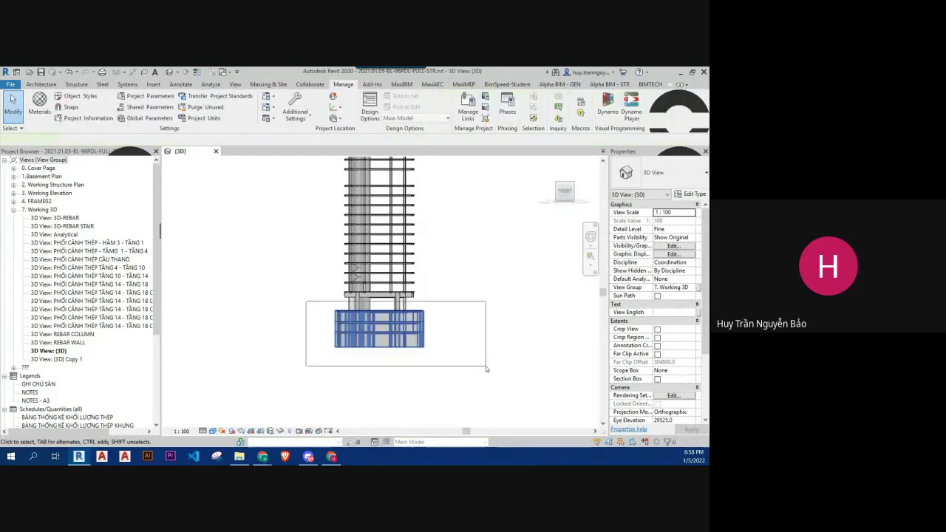
key("Escape")
left_click_drag(309, 292, 459, 360)
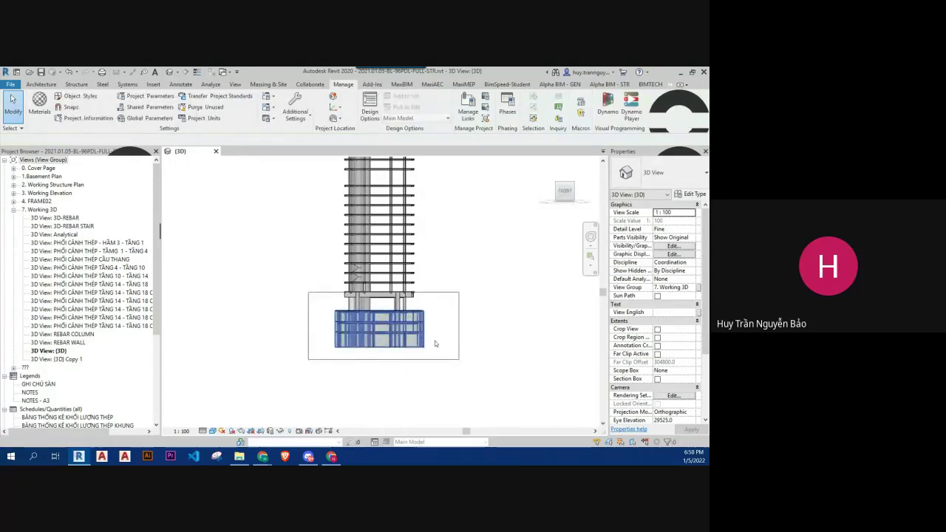
mouse_move(324, 301)
left_mouse_down()
mouse_move(447, 357)
mouse_move(301, 314)
left_mouse_up()
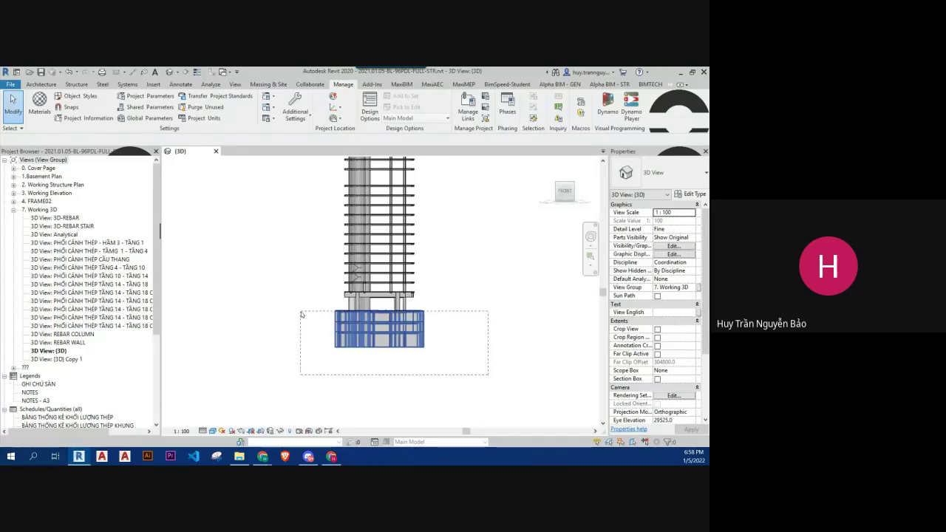
left_click_drag(301, 314, 447, 347)
left_click_drag(422, 357, 450, 365)
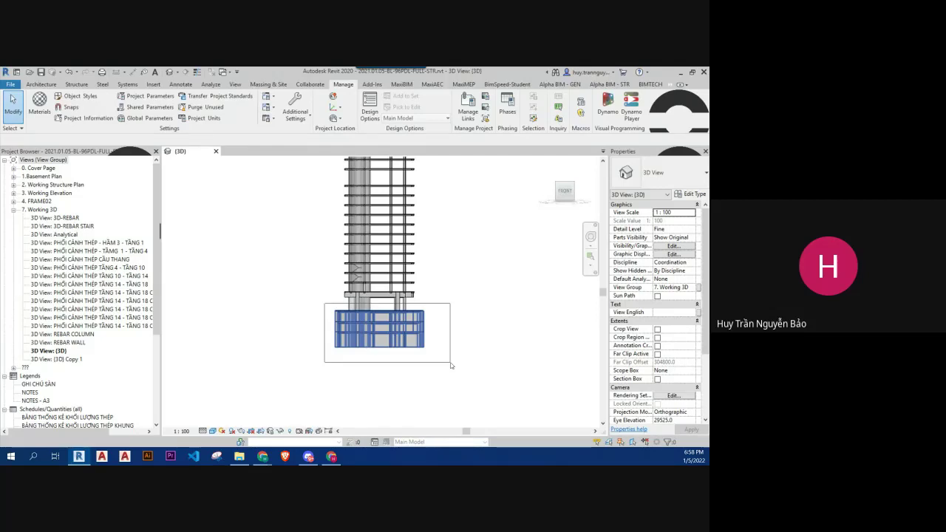
left_click_drag(450, 365, 450, 364)
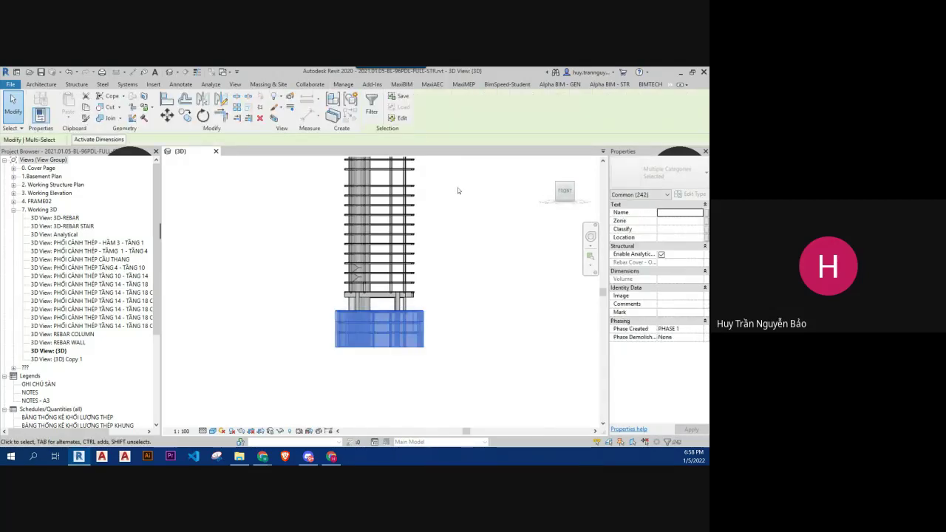
Set Phase Created of the base block to PHASE 1, then deselect
left_click(699, 330)
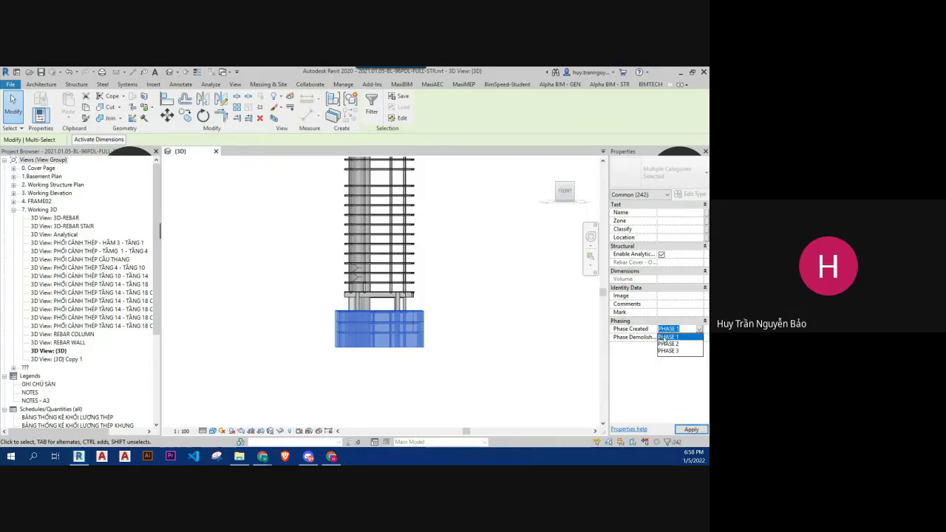
left_click(665, 338)
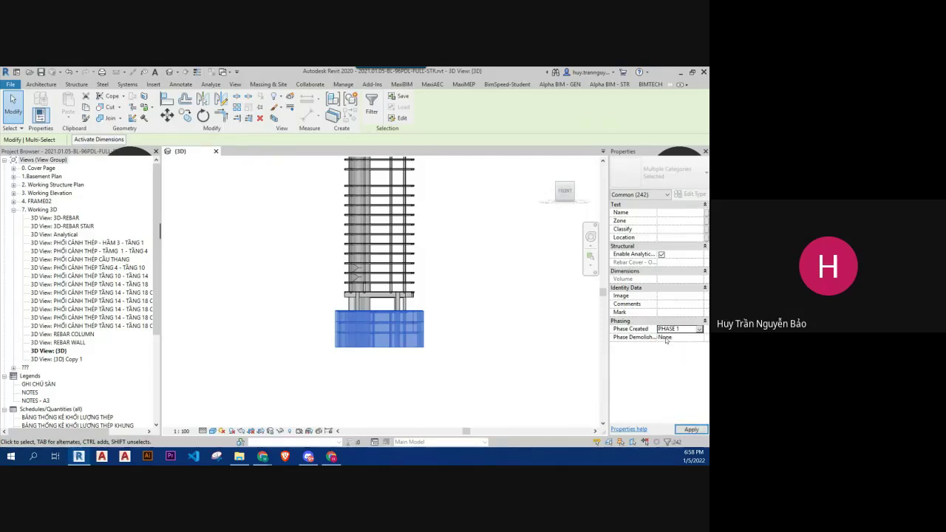
left_click(460, 293)
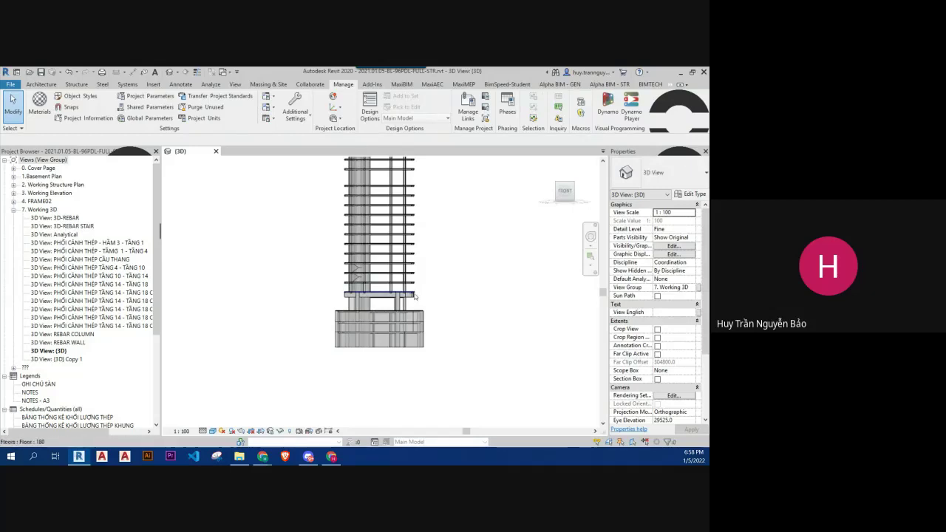
Window-select the transfer beam area, then the whole base block again
left_click_drag(319, 286, 442, 314)
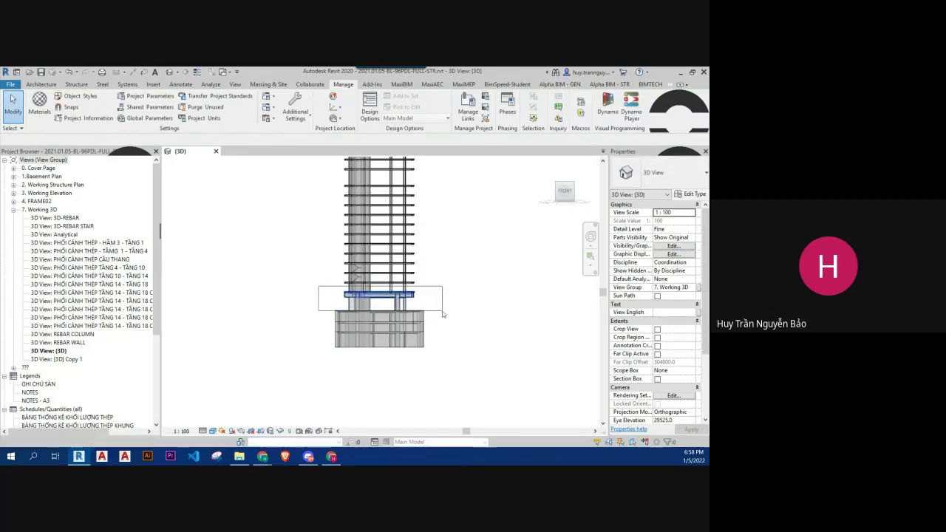
scroll(443, 314, "up", 3)
left_click_drag(443, 314, 404, 297)
scroll(400, 299, "up", 2)
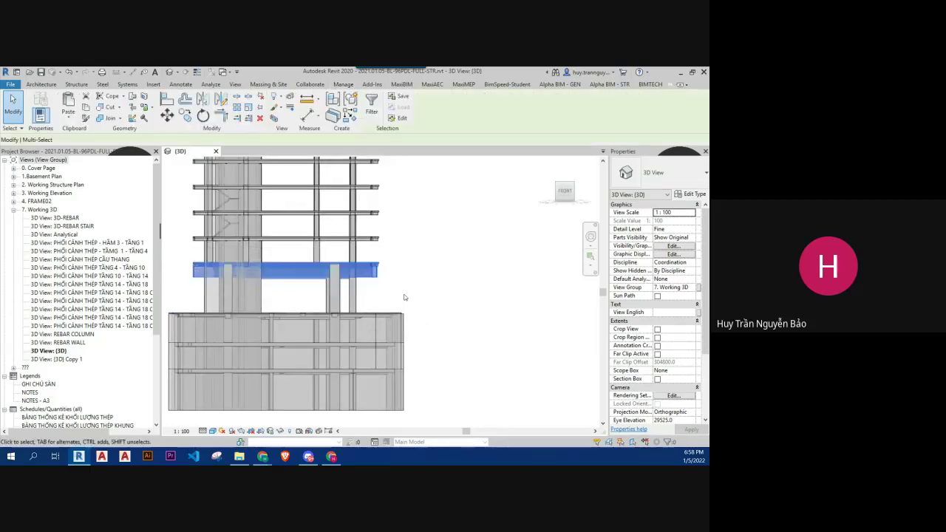
scroll(405, 298, "down", 1)
left_click_drag(207, 295, 436, 408)
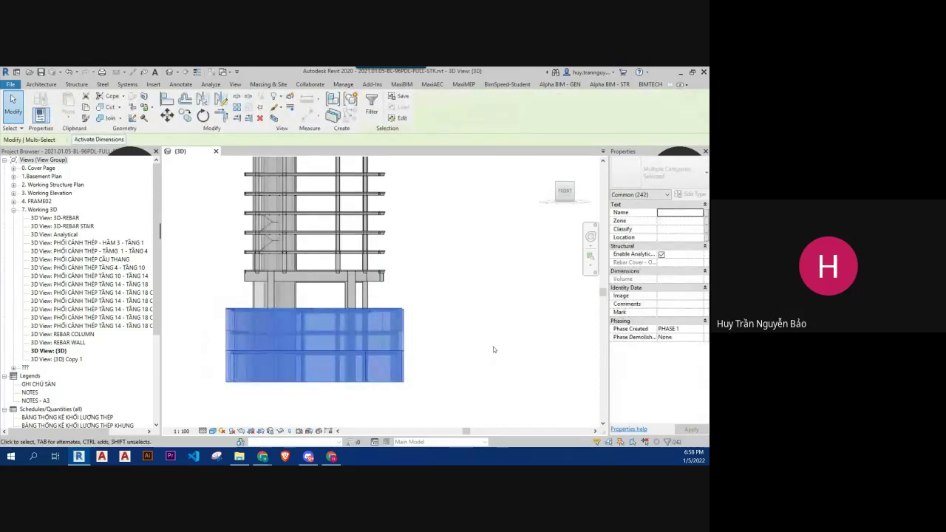
Temporarily hide the base block and window-select the transfer slab and columns
key("h")
key("h")
scroll(377, 313, "down", 1)
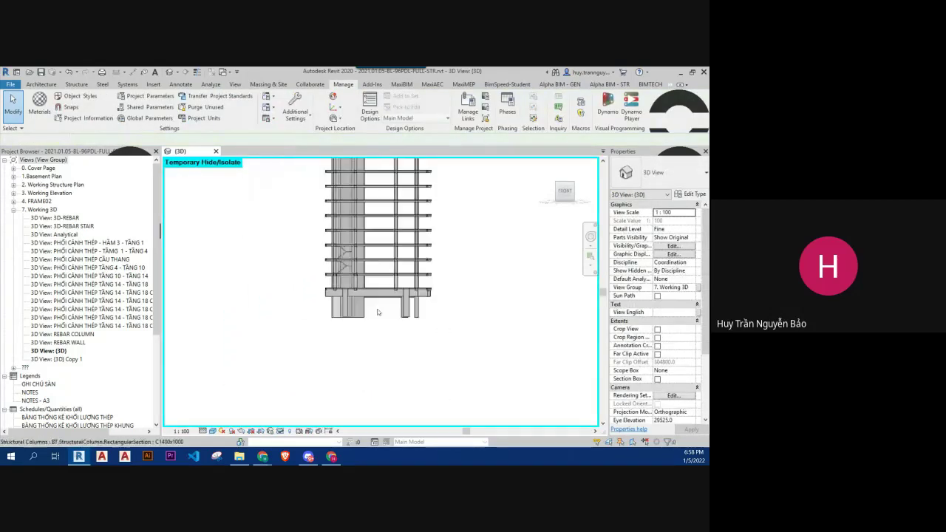
left_click_drag(305, 284, 484, 346)
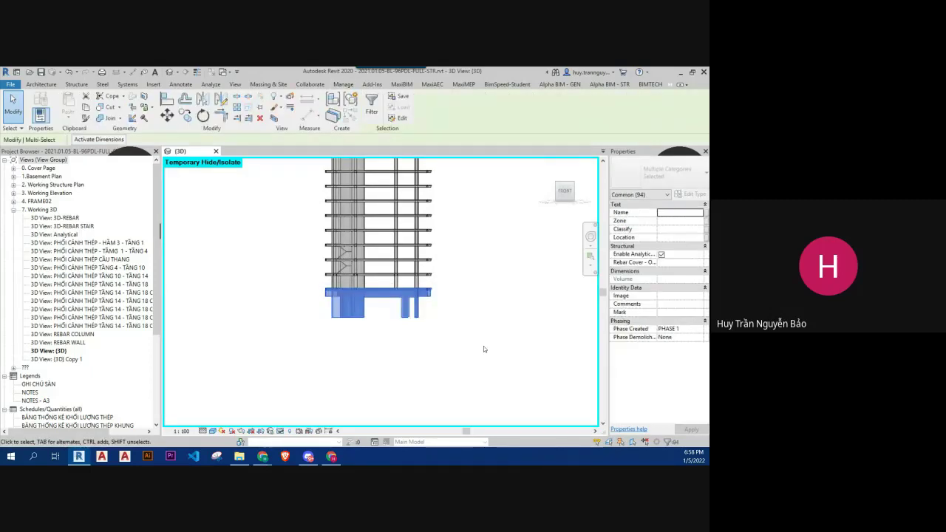
Set the 94 transfer elements' Phase Created to PHASE 2, then window-select the upper tower
left_click(697, 330)
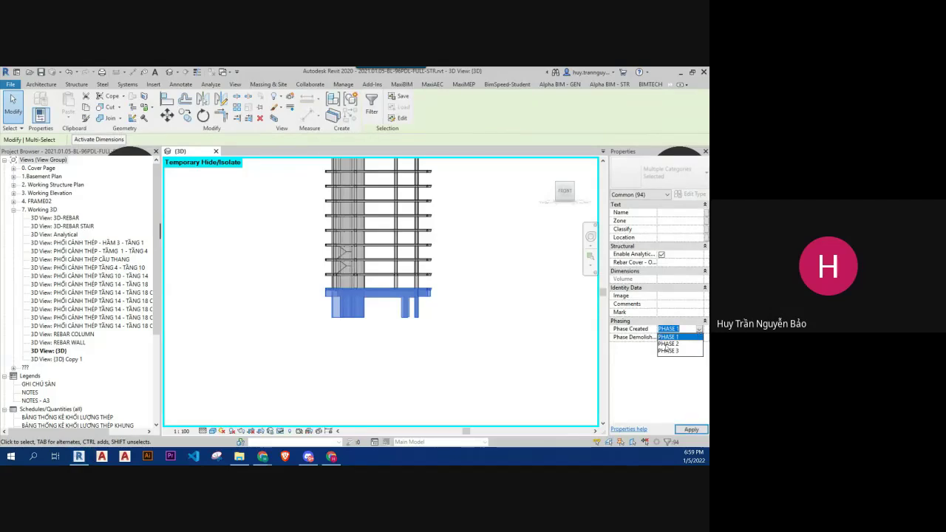
left_click(667, 344)
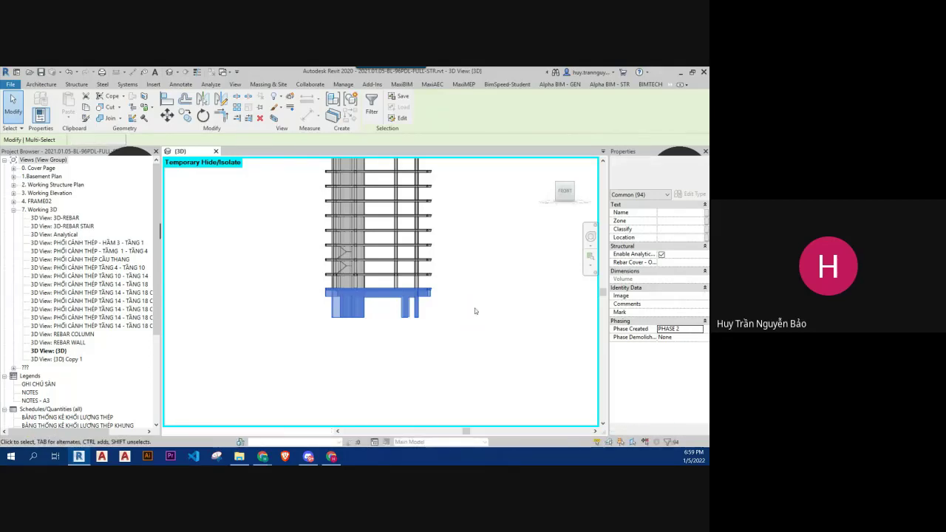
scroll(453, 351, "down", 3)
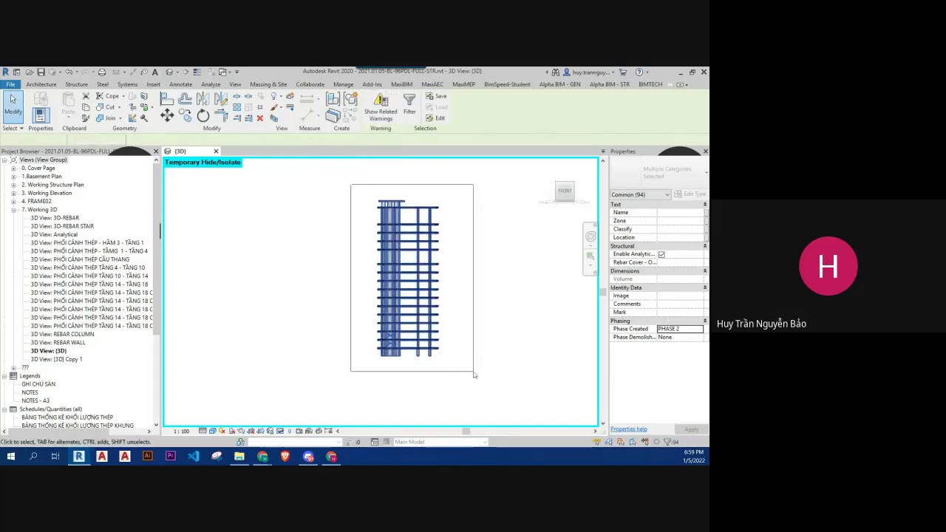
left_click_drag(380, 239, 475, 372)
Set Phase Created of the 1577 upper-tower elements to PHASE 3
left_click(676, 246)
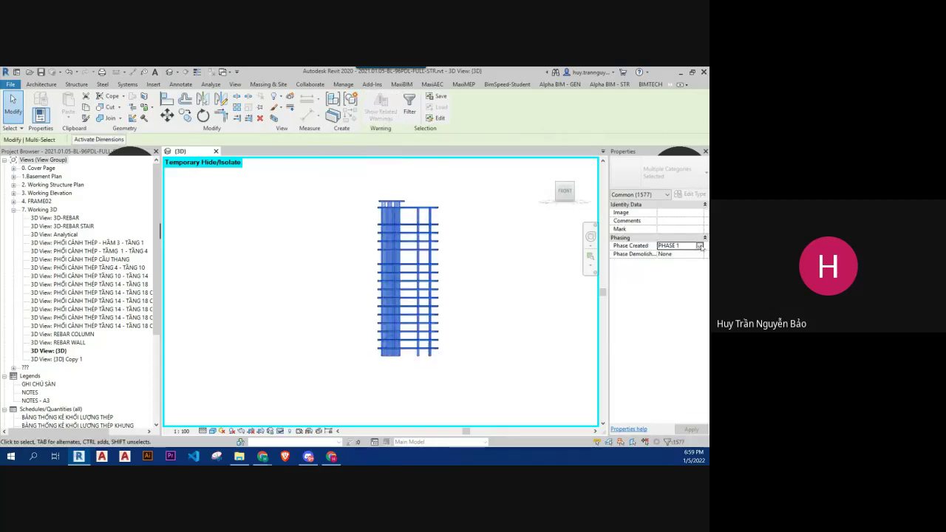
left_click(699, 246)
left_click(669, 271)
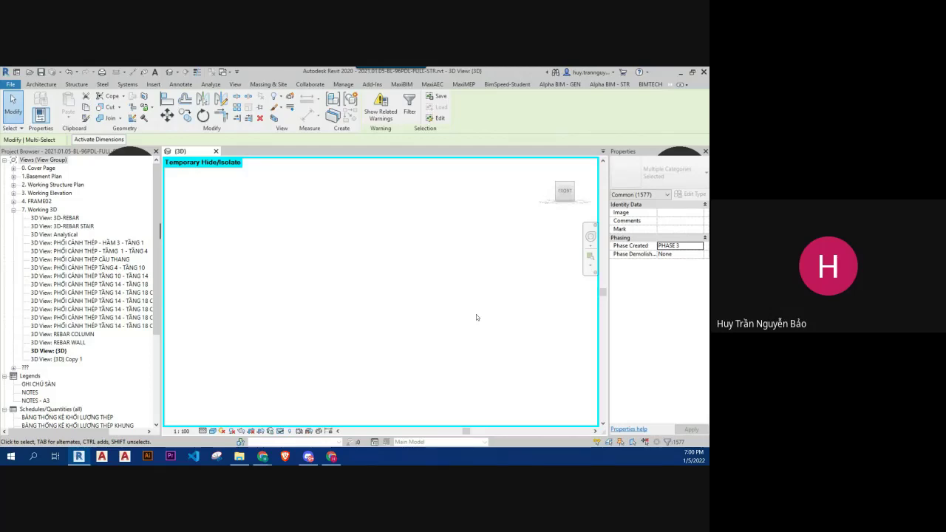
Restore the temporarily hidden base block and orbit the tower into an isometric view
key("alt+m")
key("Escape")
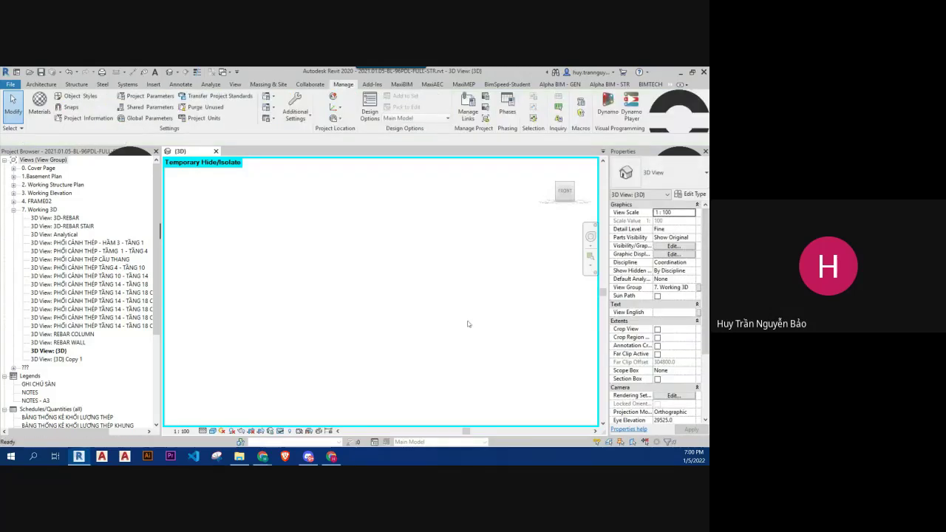
key("h")
key("r")
middle_click_drag(413, 300, 517, 354, "shift")
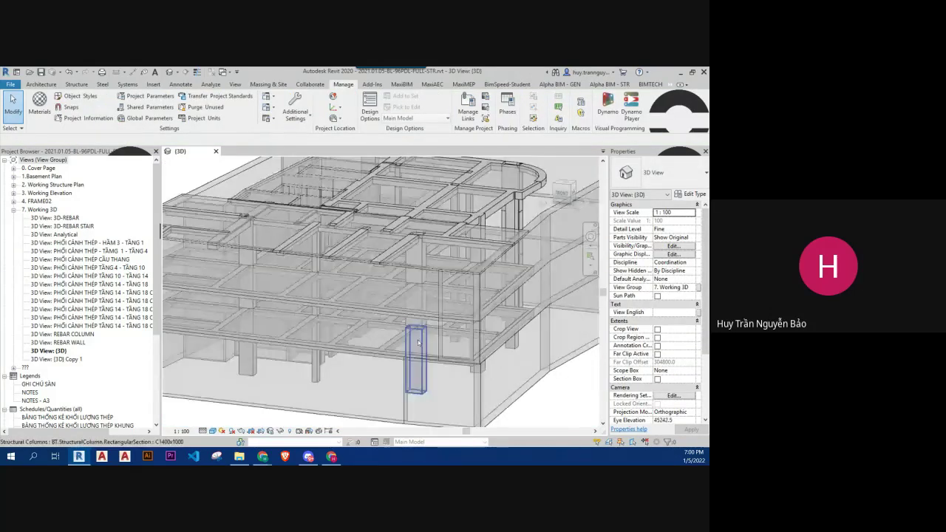
scroll(517, 355, "down", 5)
scroll(548, 317, "down", 2)
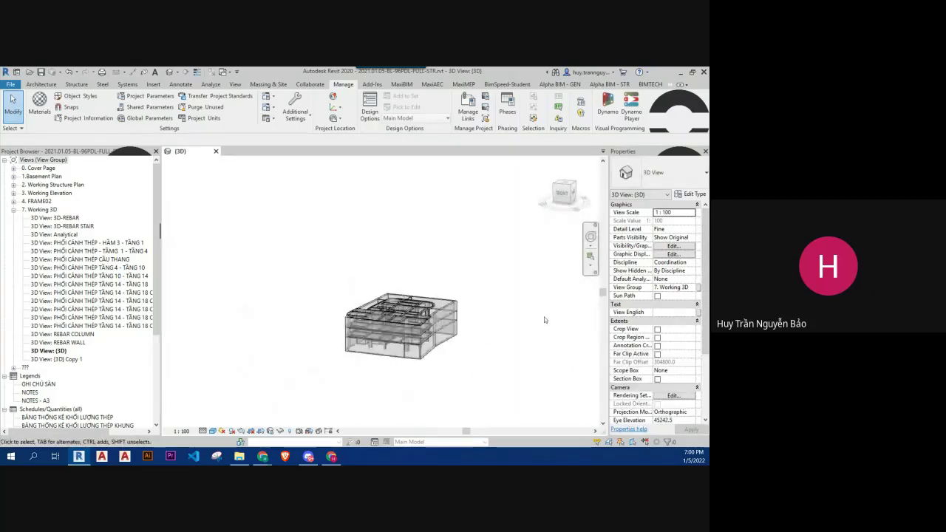
scroll(667, 378, "down", 4)
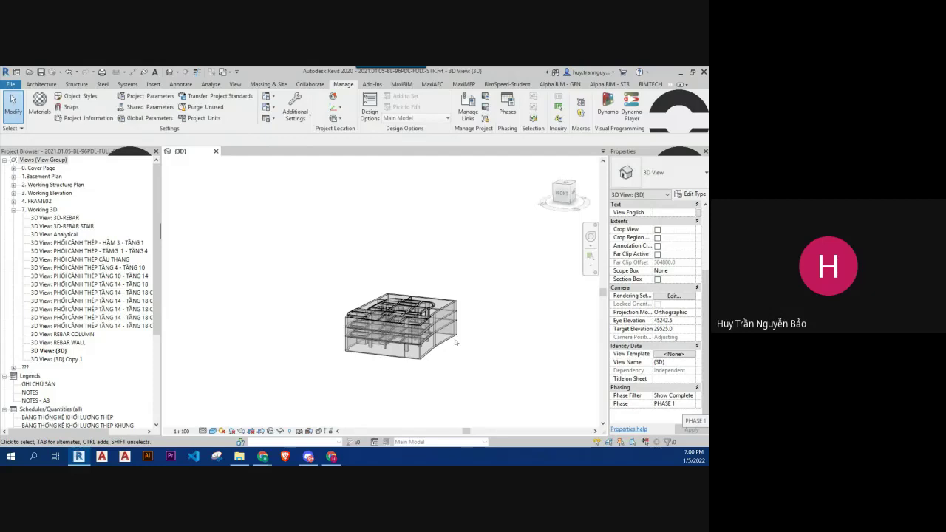
left_click_drag(289, 264, 492, 379)
Step the view's Phase to PHASE 2, then PHASE 3, and view from FRONT
left_click(495, 362)
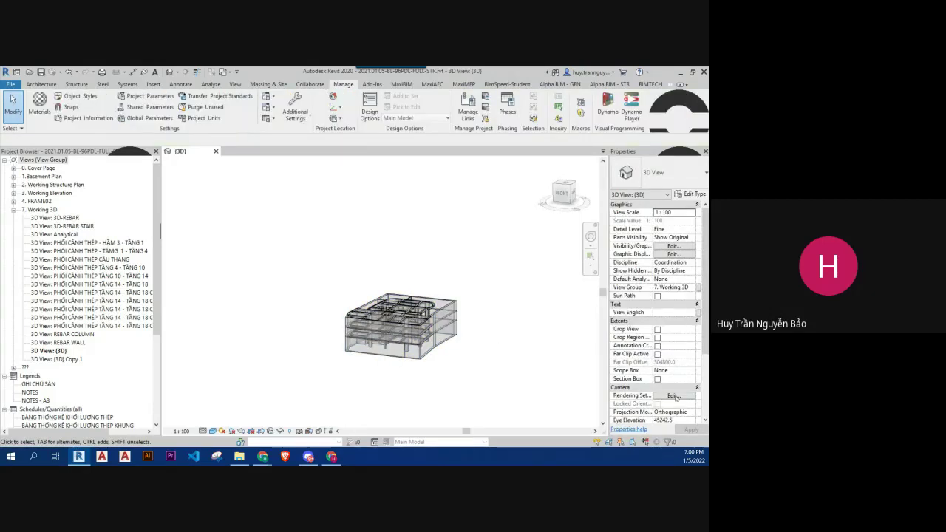
scroll(674, 398, "down", 4)
left_click(692, 412)
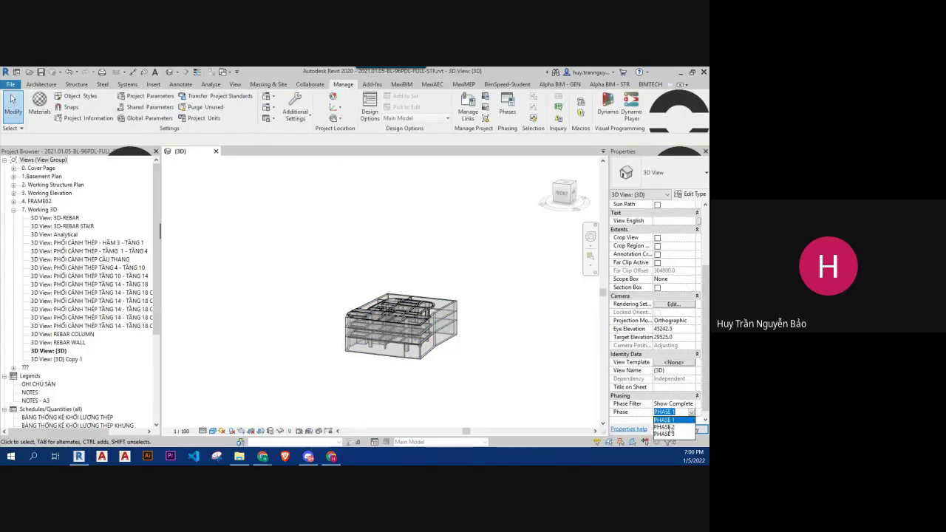
left_click(663, 427)
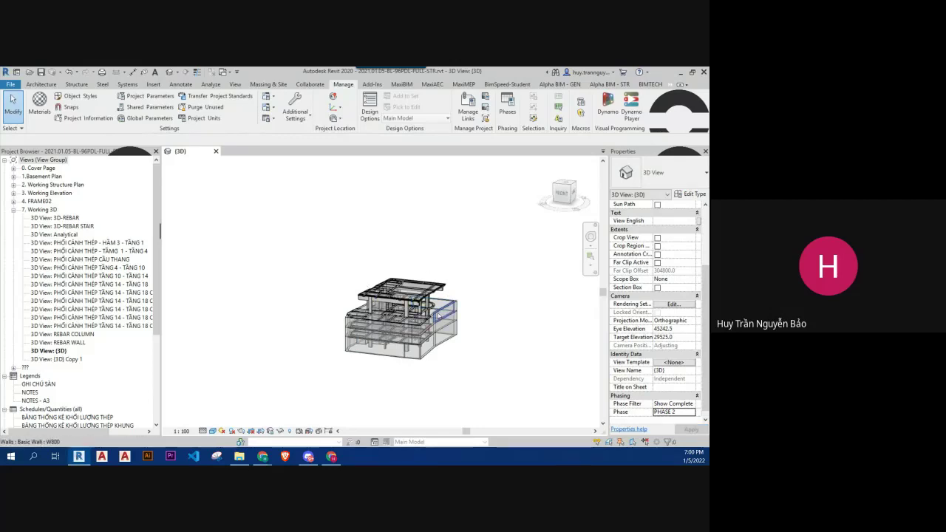
left_click(695, 413)
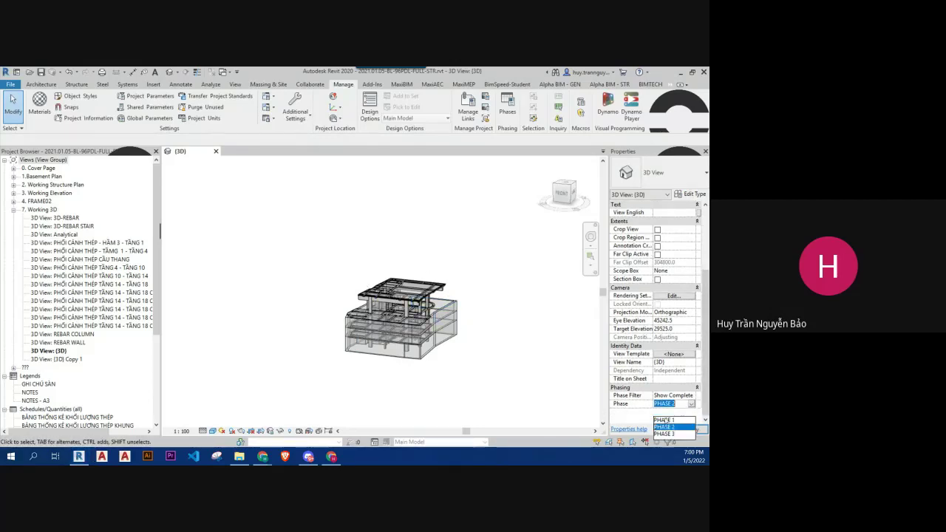
left_click(665, 429)
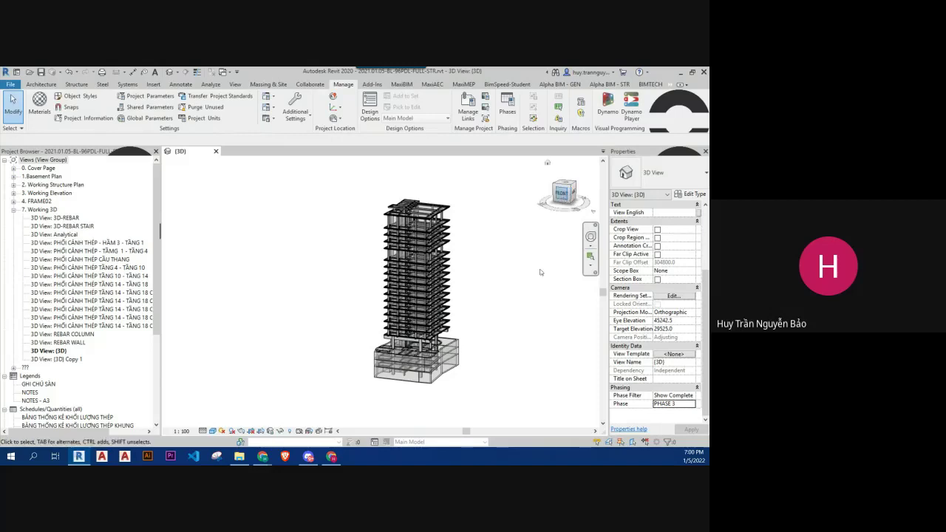
left_click(568, 206)
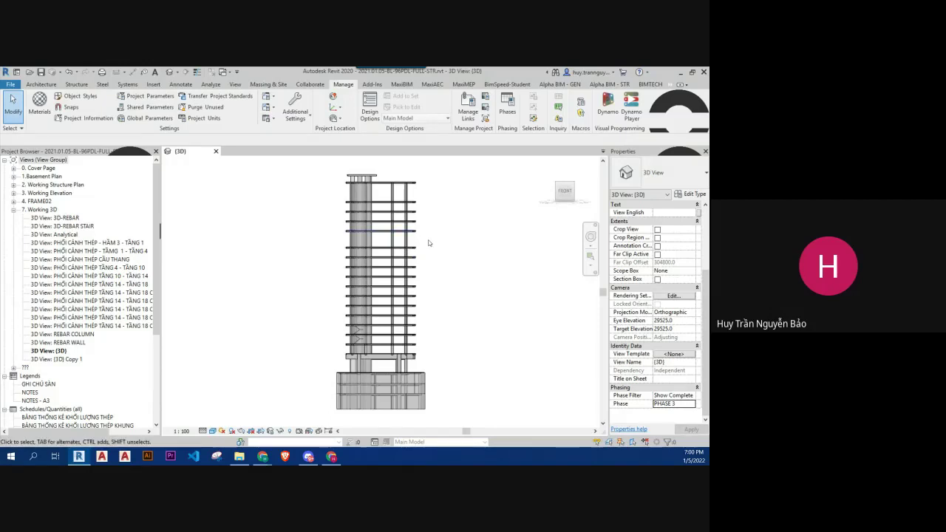
Insert PHASE 4 after PHASE 3 with description TẦNG 13 -MÁI and confirm
left_click_drag(428, 238, 286, 168)
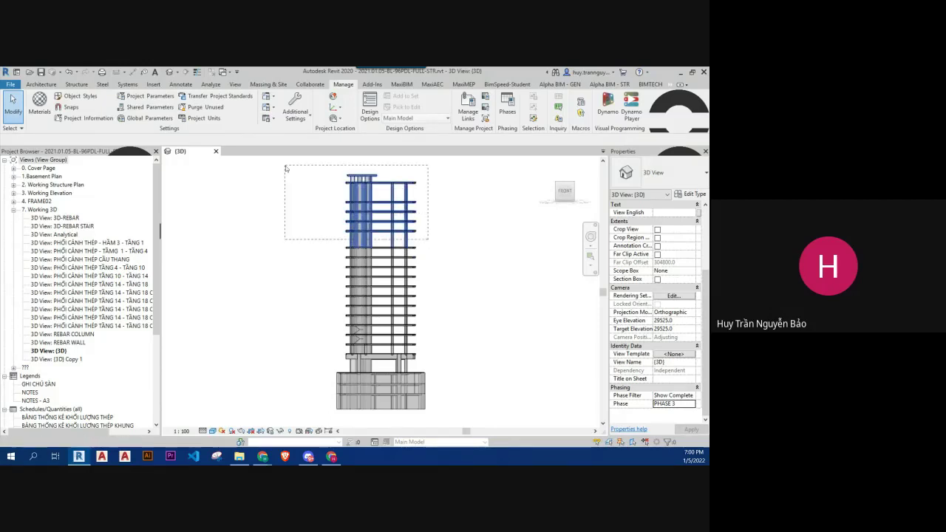
left_click(507, 103)
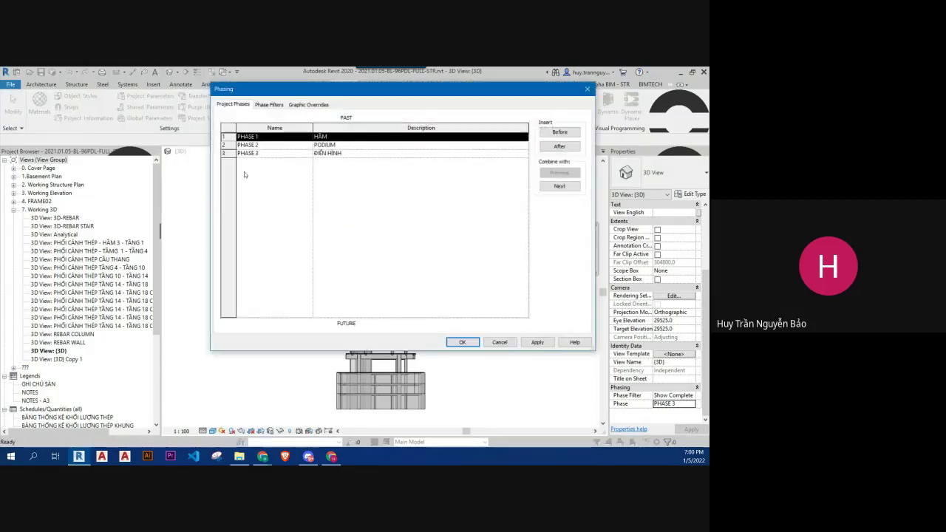
left_click(226, 154)
left_click(560, 146)
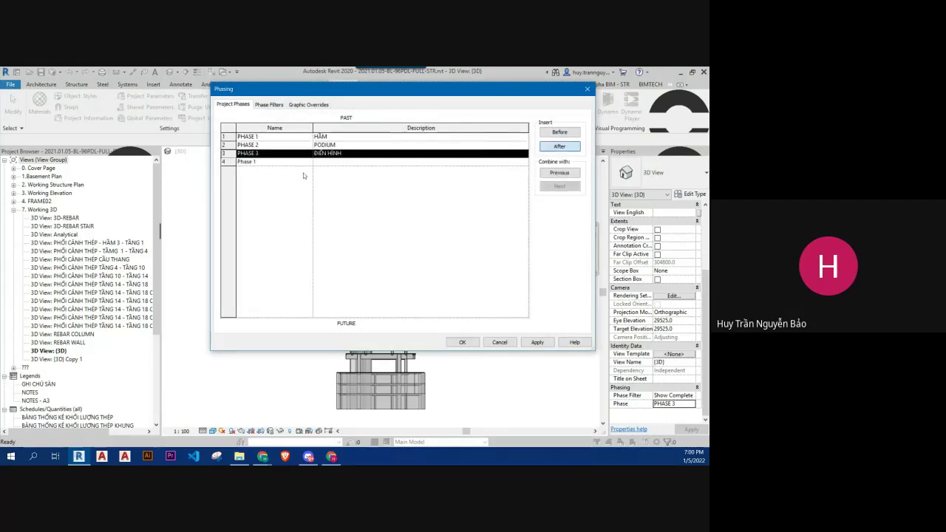
left_click(300, 162)
type("P")
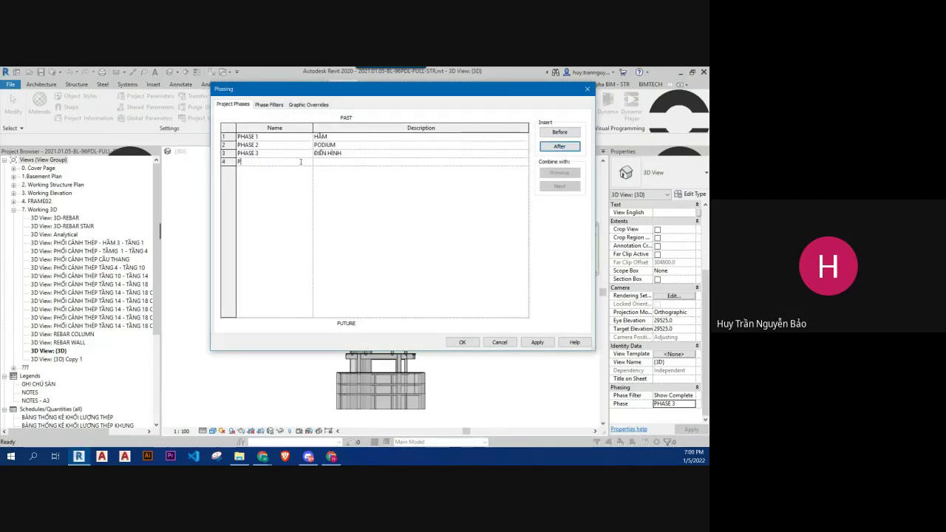
type("HASE 4")
left_click(343, 162)
type("TA")
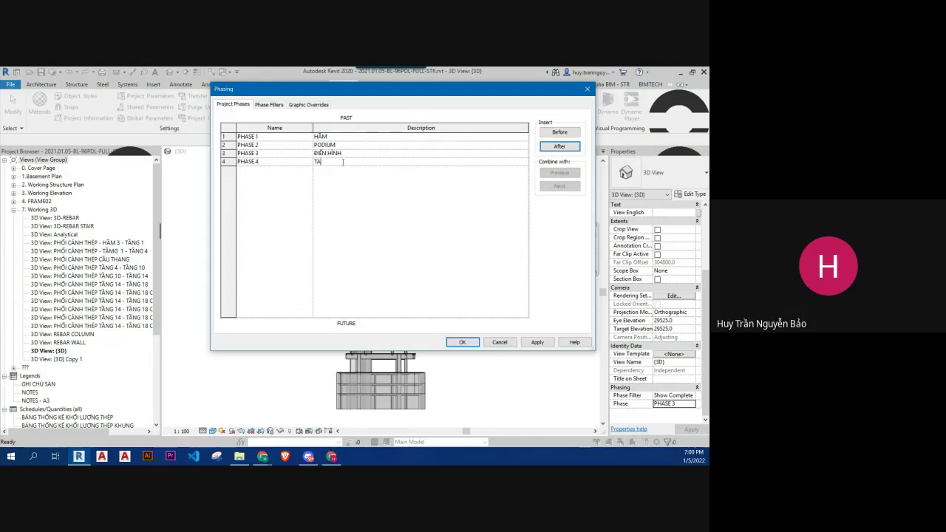
type("NG 13")
type(" -MAI")
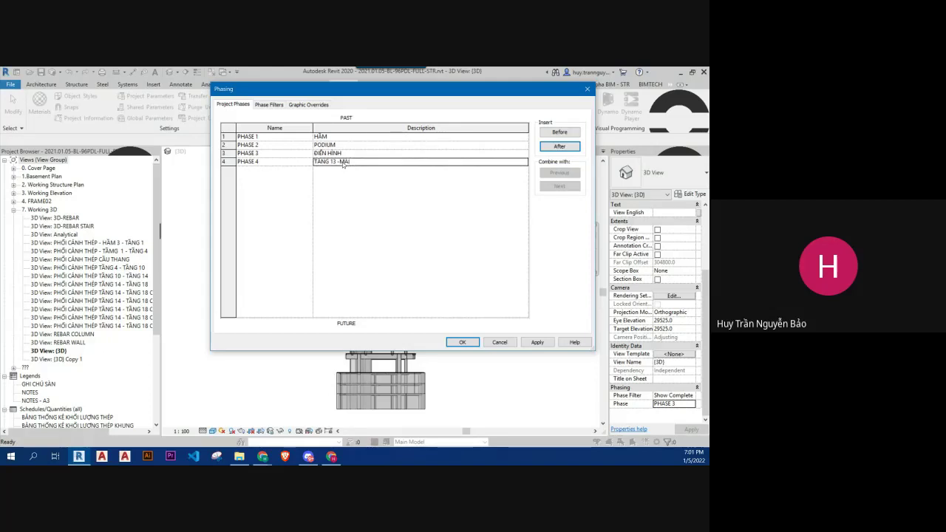
left_click(461, 342)
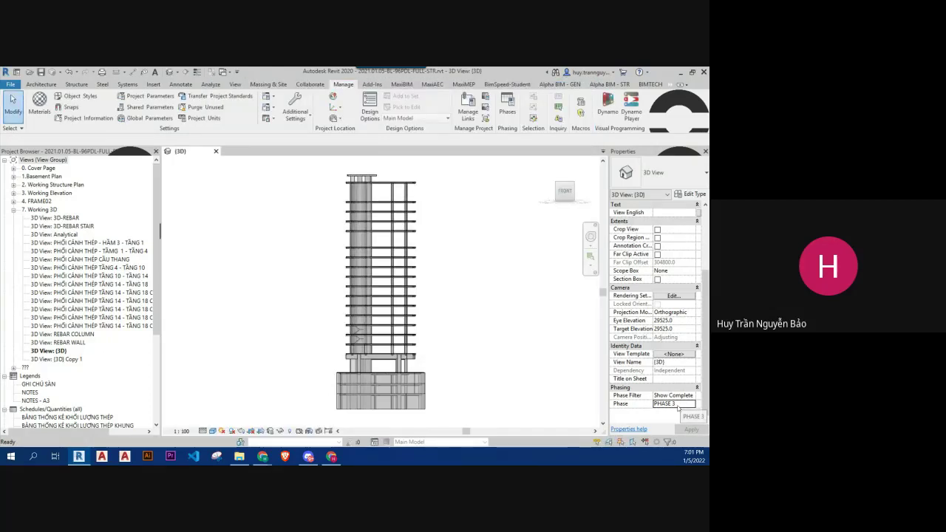
Crossing-select the 502 upper-floor members and set their Phase Created to PHASE 4
left_click_drag(444, 238, 310, 175)
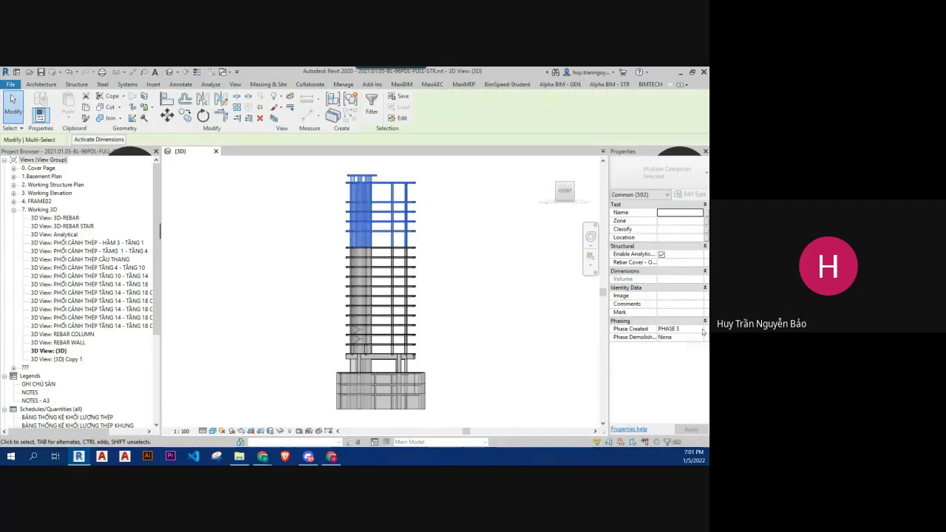
left_click(702, 331)
left_click(674, 361)
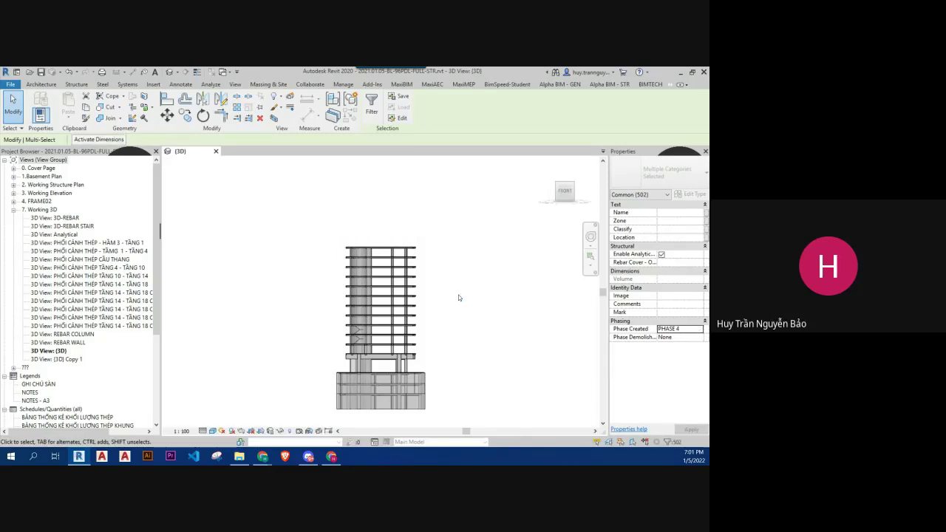
middle_click_drag(458, 298, 490, 281, "shift")
Set the 3D view's Phase to PHASE 4 and zoom to fit the tower
left_click(490, 292)
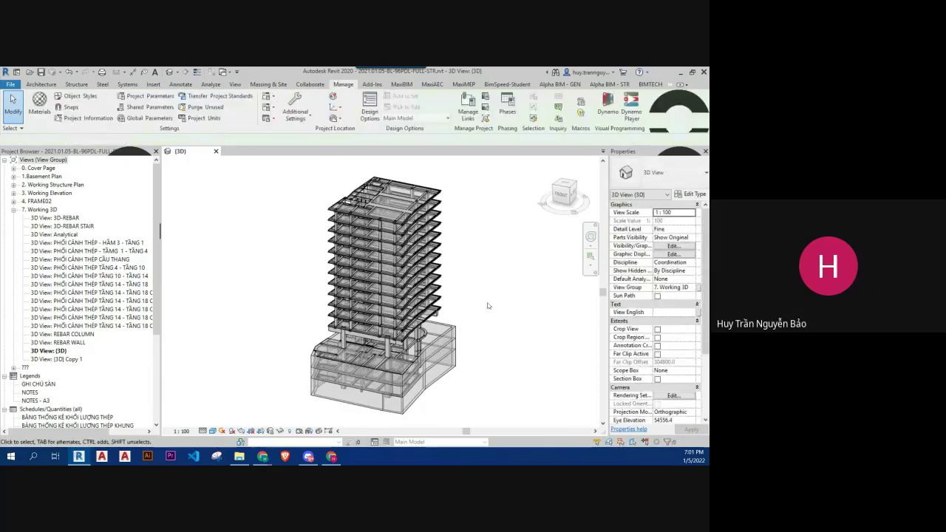
scroll(639, 298, "down", 5)
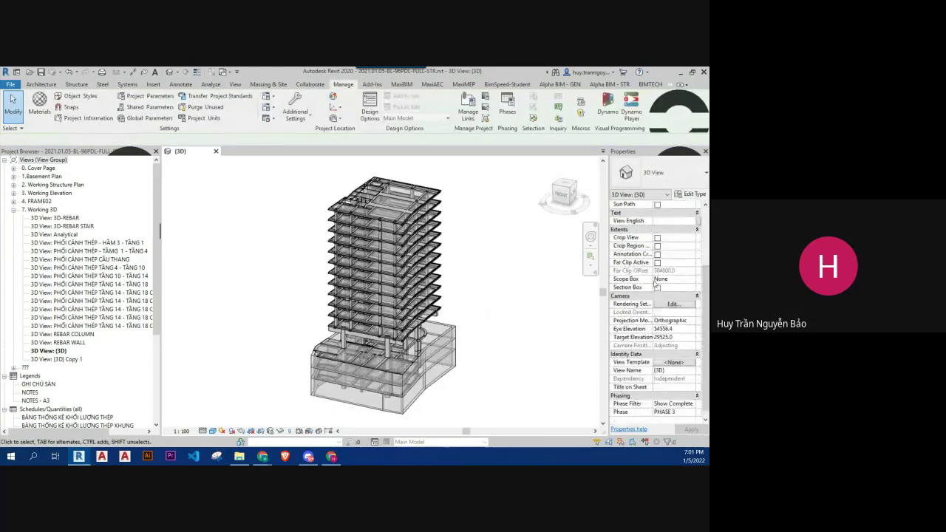
left_click(665, 403)
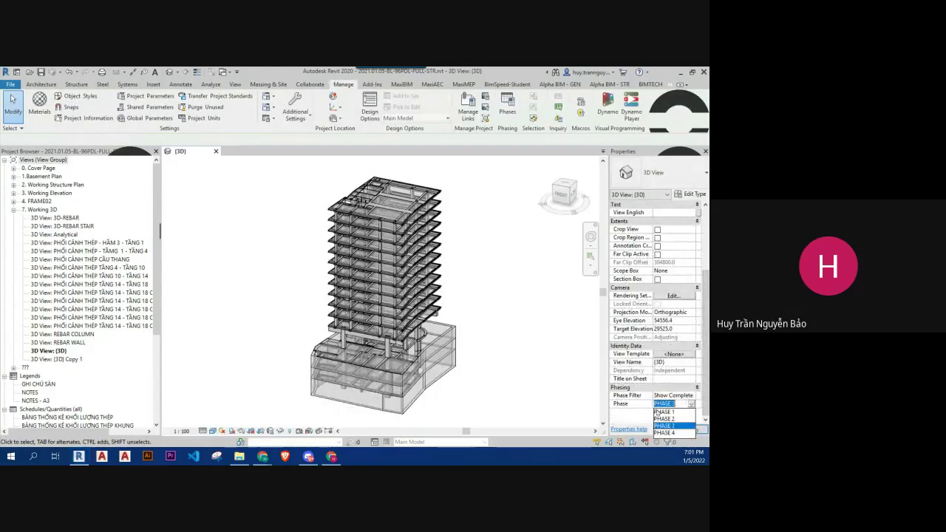
left_click(663, 433)
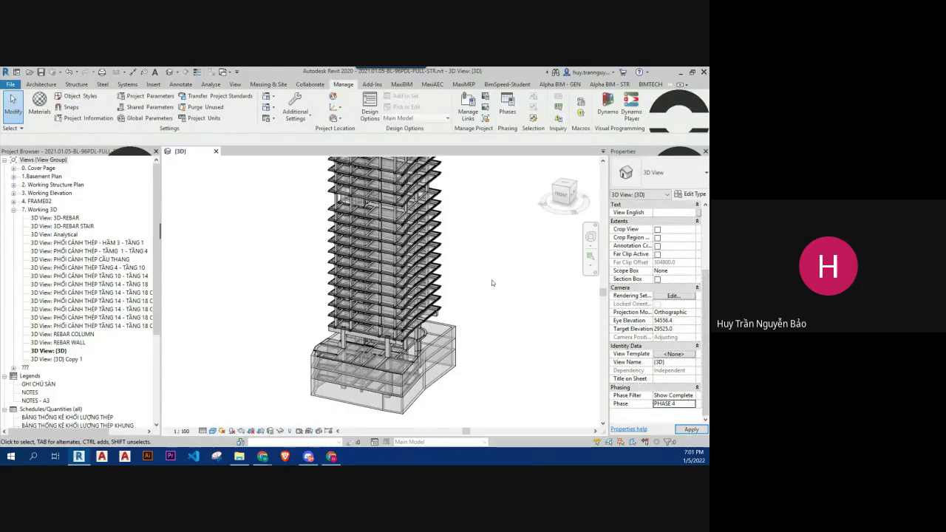
key("z")
key("f")
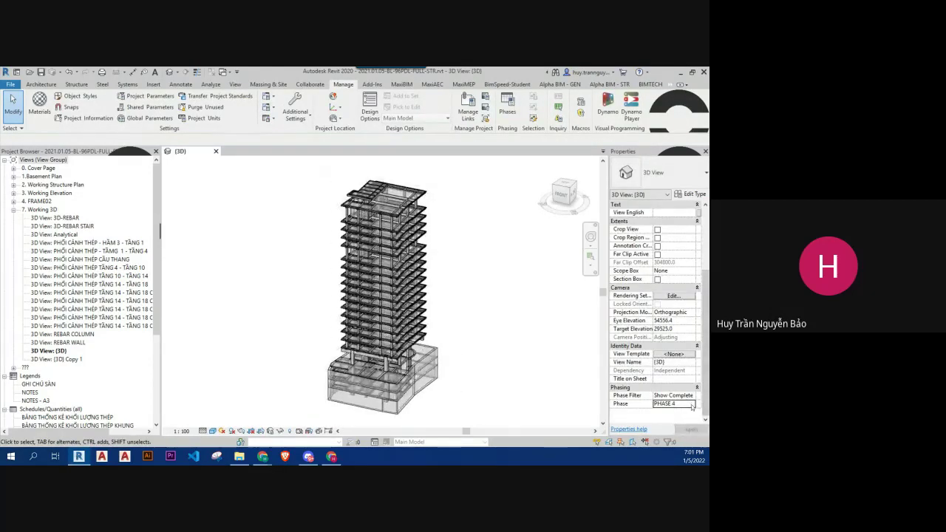
Switch the view's Phase to PHASE 1, then to PHASE 2
left_click(692, 404)
left_click(665, 411)
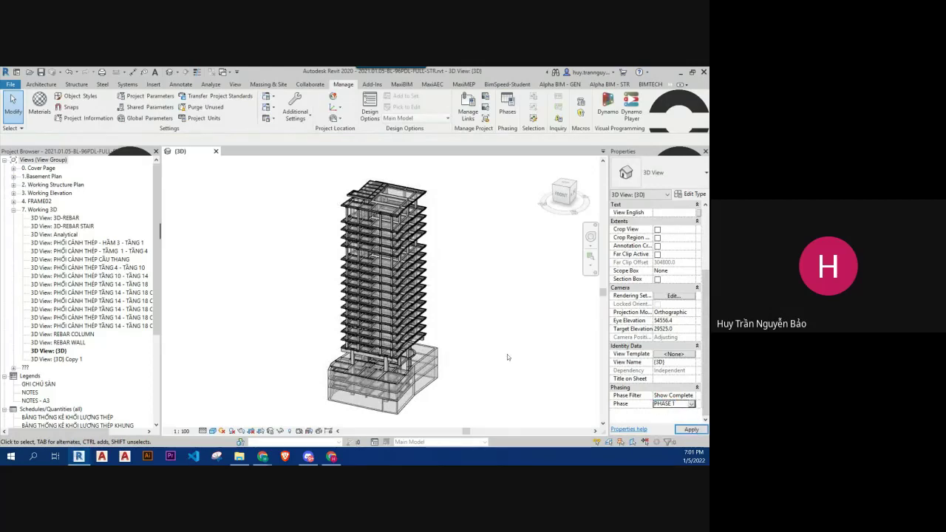
left_click(691, 403)
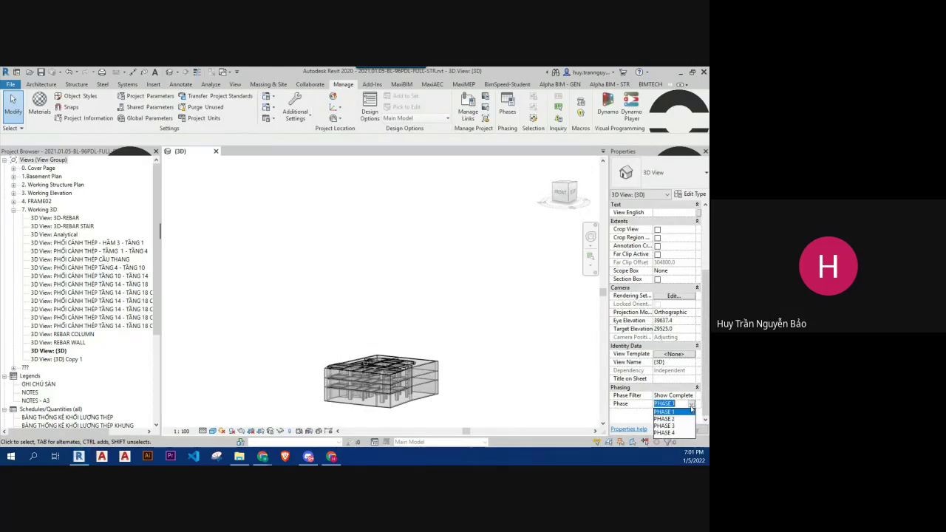
left_click(664, 419)
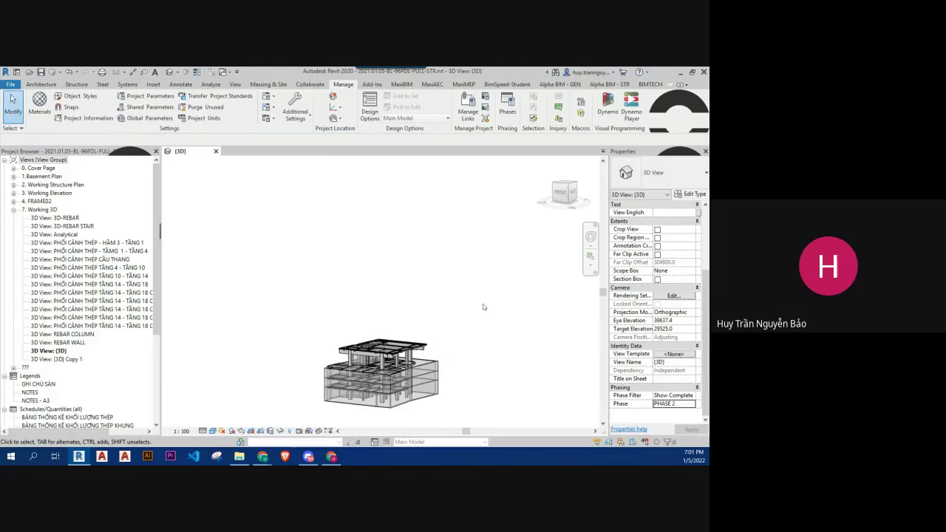